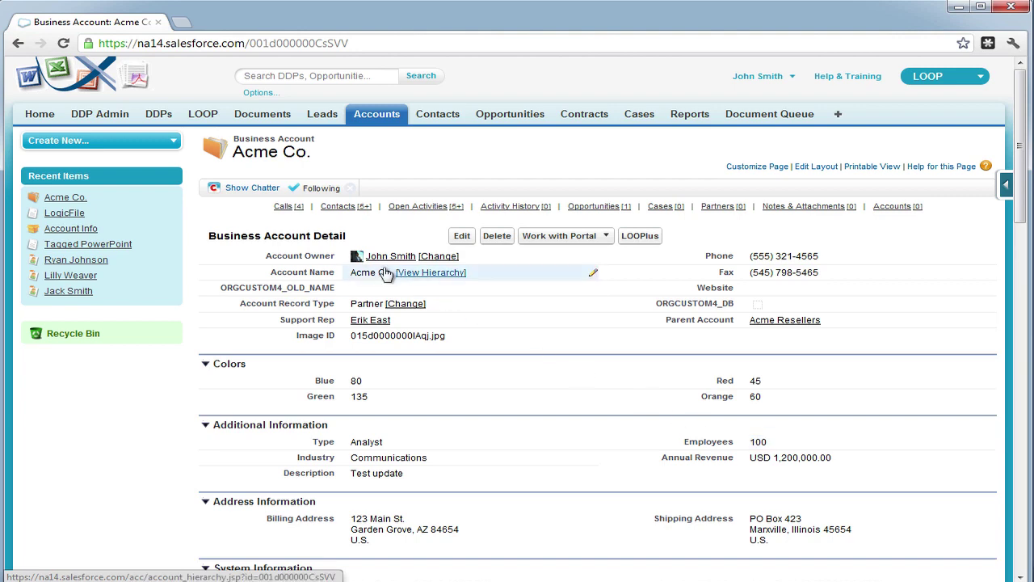
# Step: Open the Account Info document package from the DDPs list
pyautogui.click(161, 118)
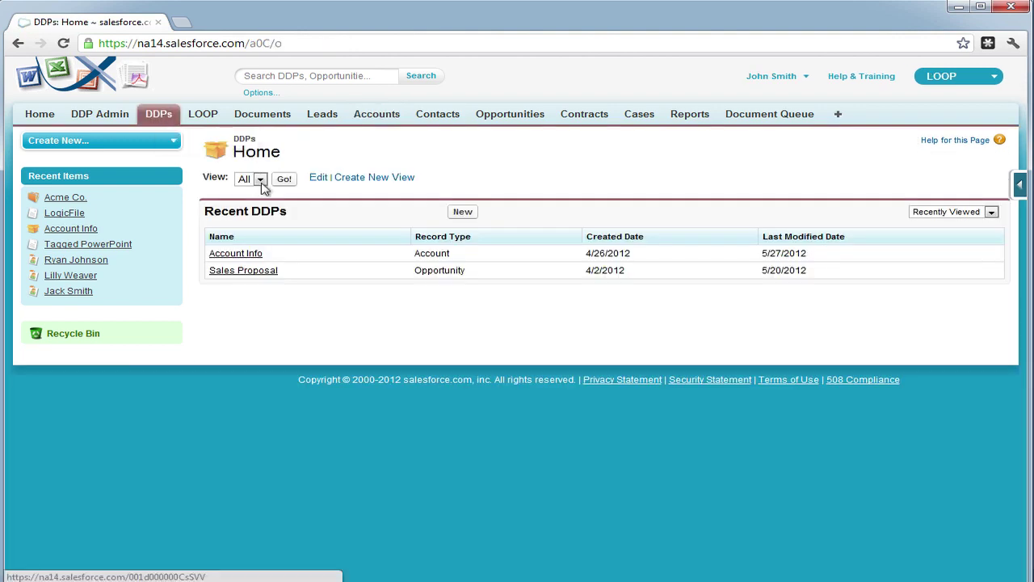
pyautogui.click(234, 254)
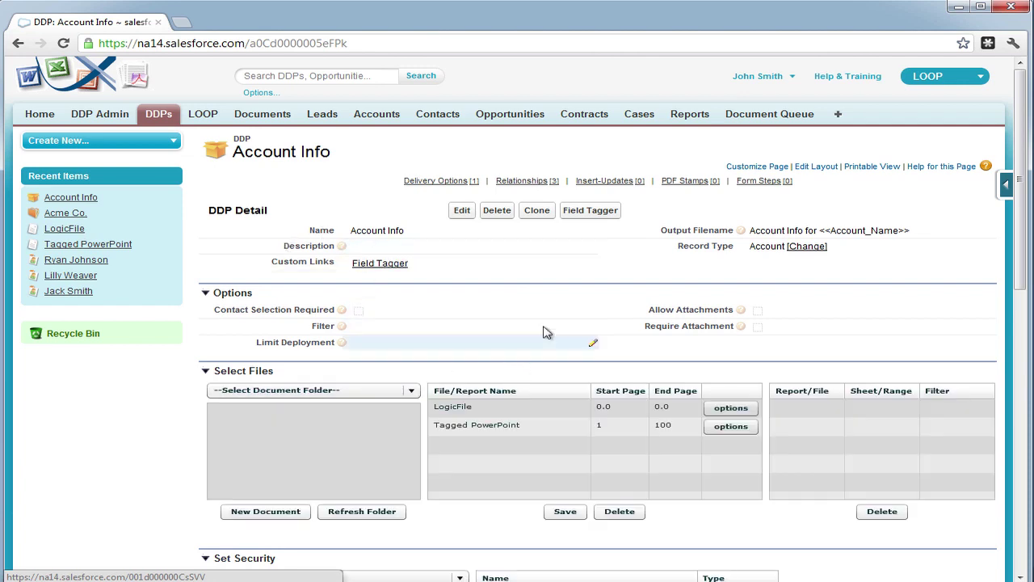
# Step: Bring up the Field Tagger beside the page and set its Document Type to Excel/PDF
pyautogui.click(598, 211)
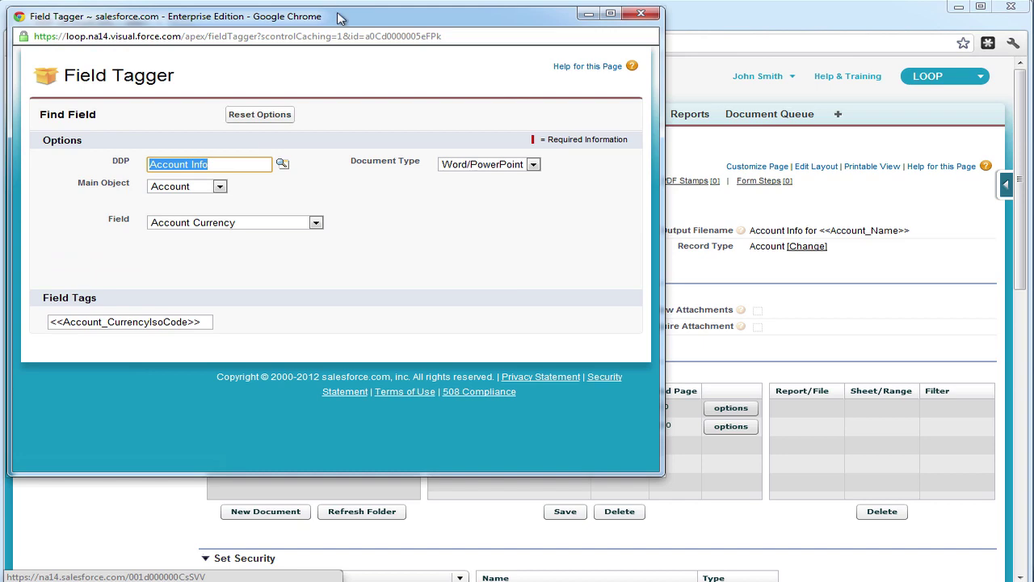
pyautogui.moveTo(340, 16); pyautogui.dragTo(788, 10)
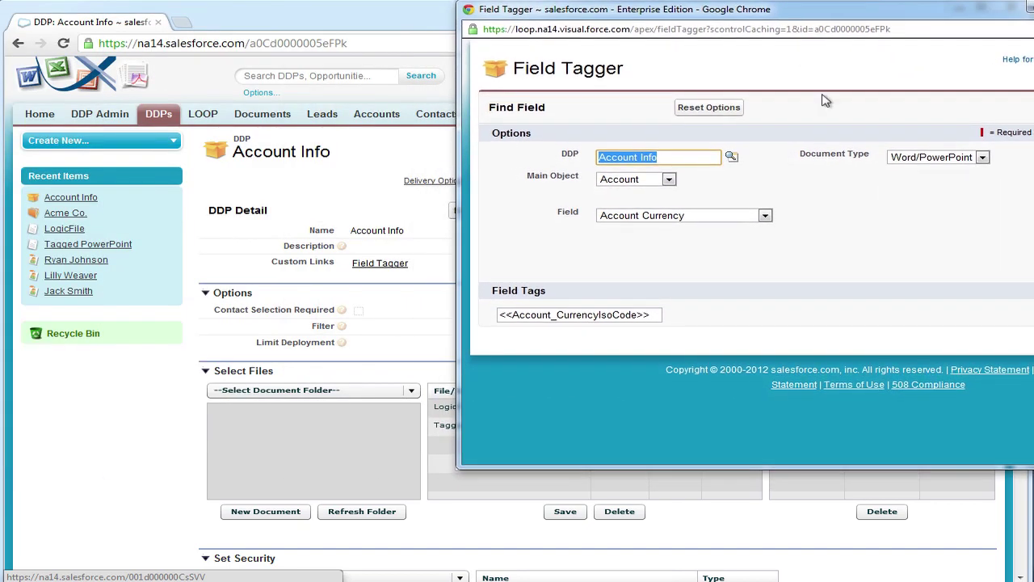
pyautogui.click(902, 160)
pyautogui.click(904, 182)
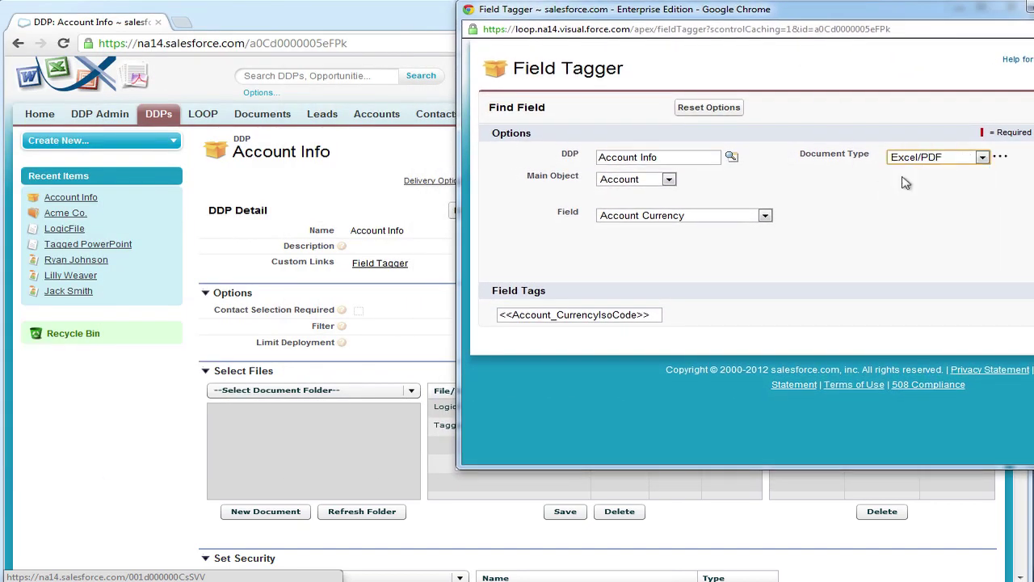
# Step: Choose Account as main object and the Employees field, then select the Account_NumberOfEmployees tag
pyautogui.click(669, 181)
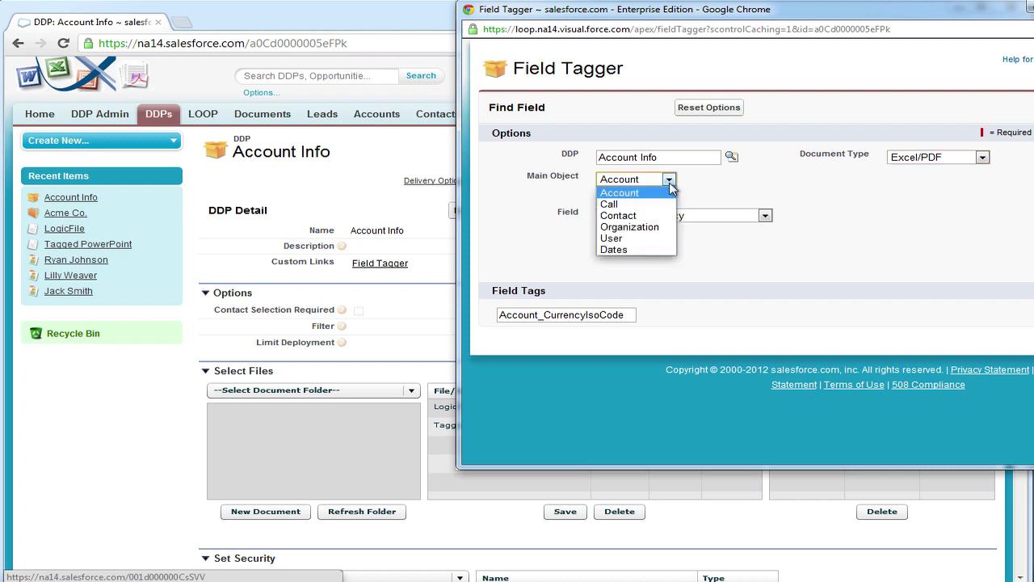
pyautogui.click(669, 183)
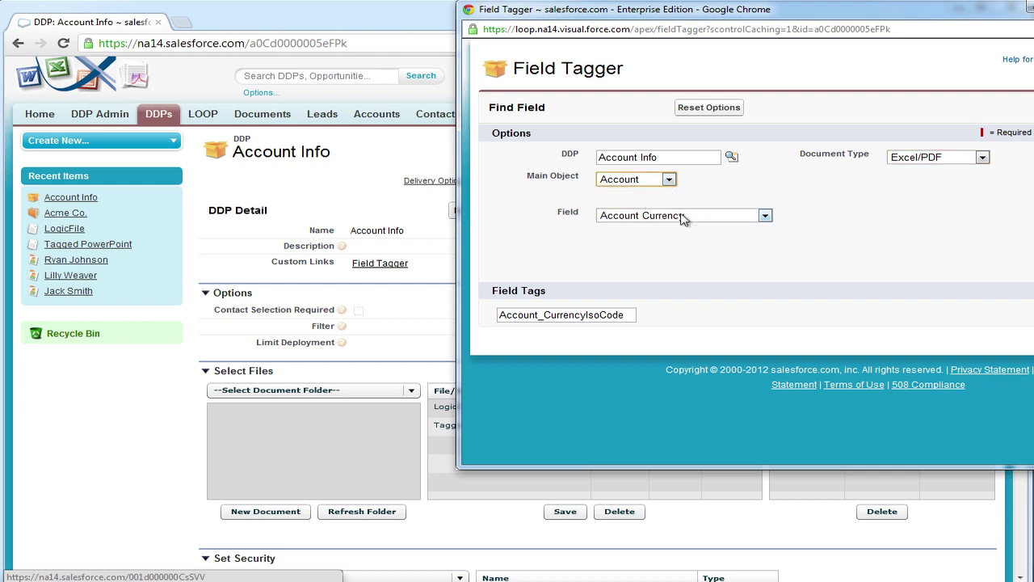
pyautogui.click(685, 216)
pyautogui.press('e')
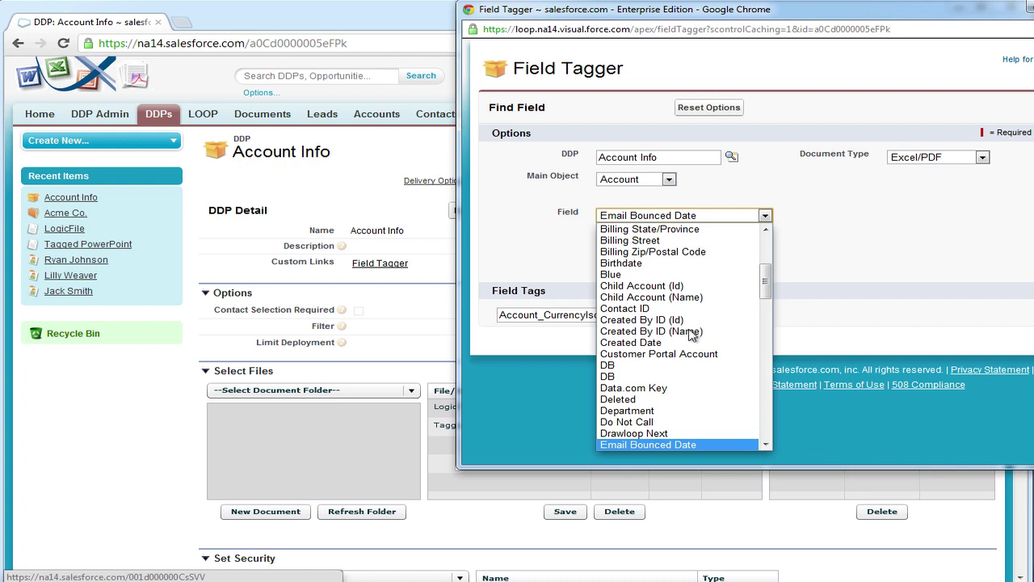
pyautogui.scroll(-2, 692, 336)
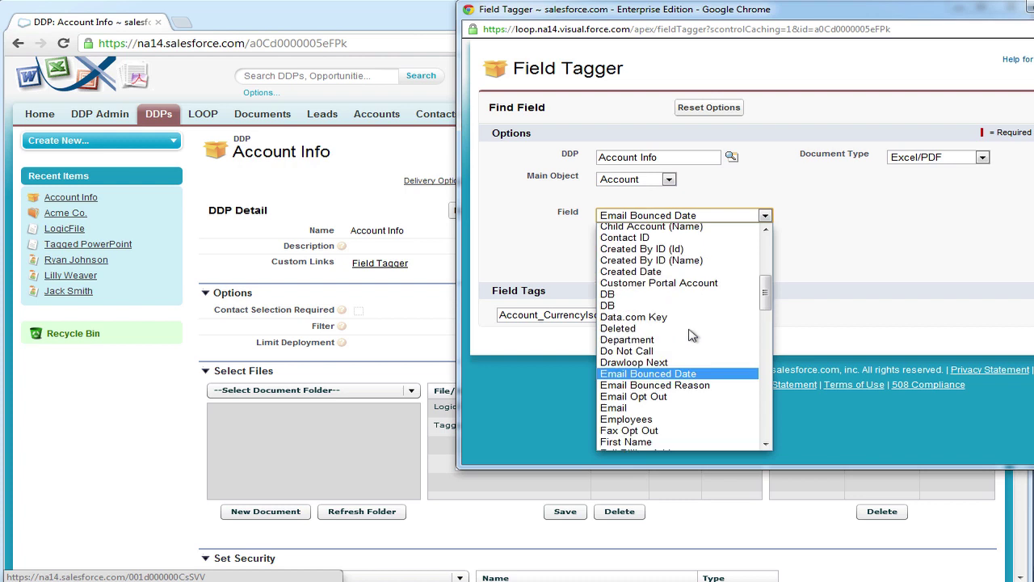
pyautogui.click(673, 420)
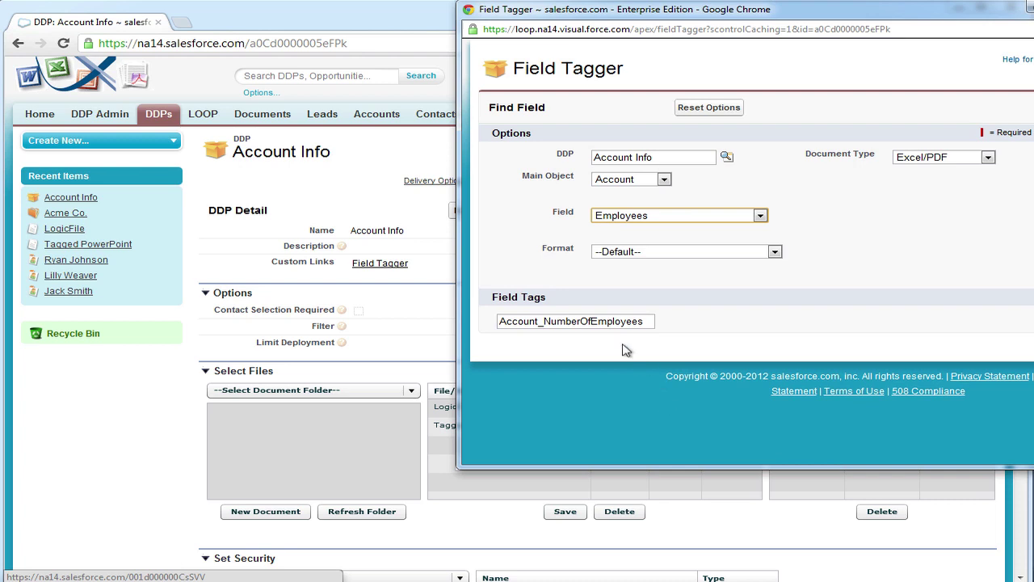
pyautogui.click(574, 322)
pyautogui.doubleClick(574, 321)
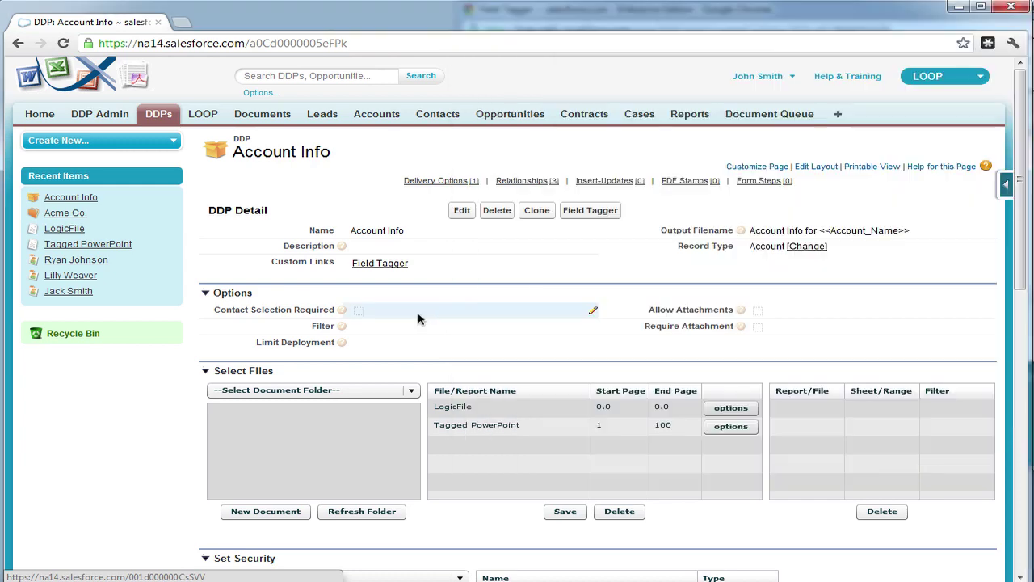
# Step: Download the Account Info package's LogicFile spreadsheet and open it in Excel
pyautogui.click(418, 312)
pyautogui.click(484, 415)
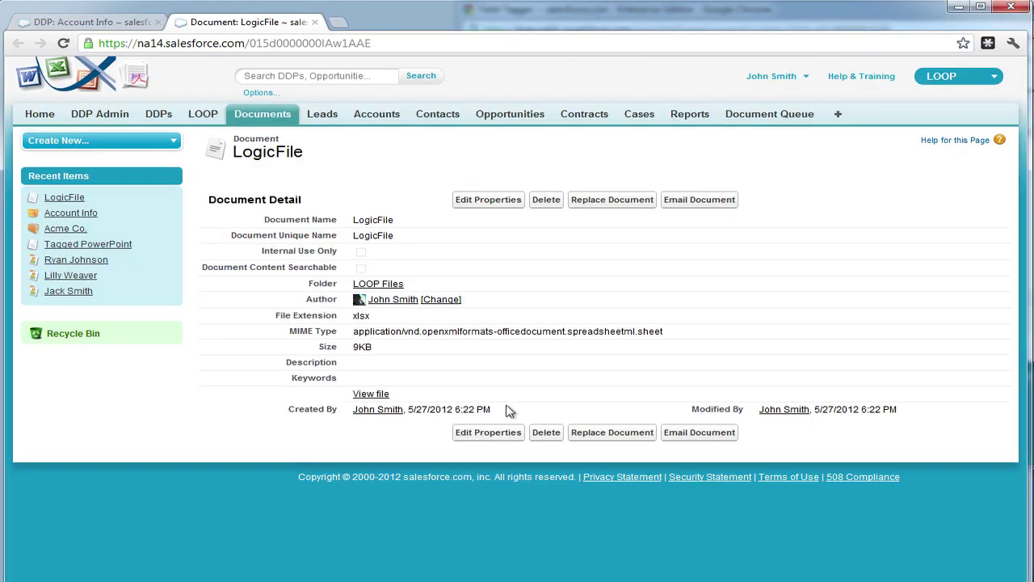
pyautogui.click(369, 395)
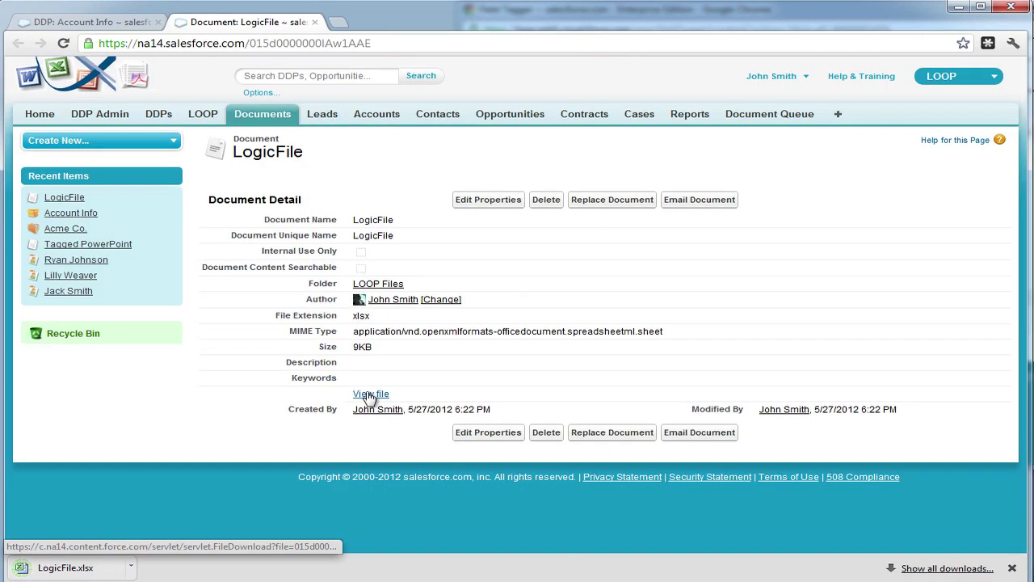
pyautogui.click(111, 570)
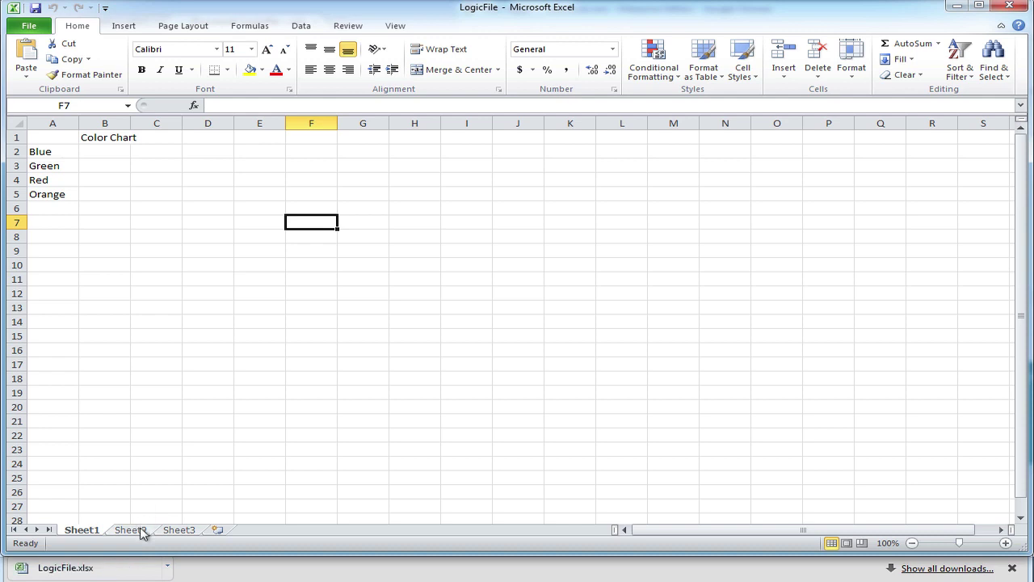
# Step: On Sheet2, enter the label 'Employees' in A3 and widen column A to fit
pyautogui.click(141, 532)
pyautogui.click(55, 166)
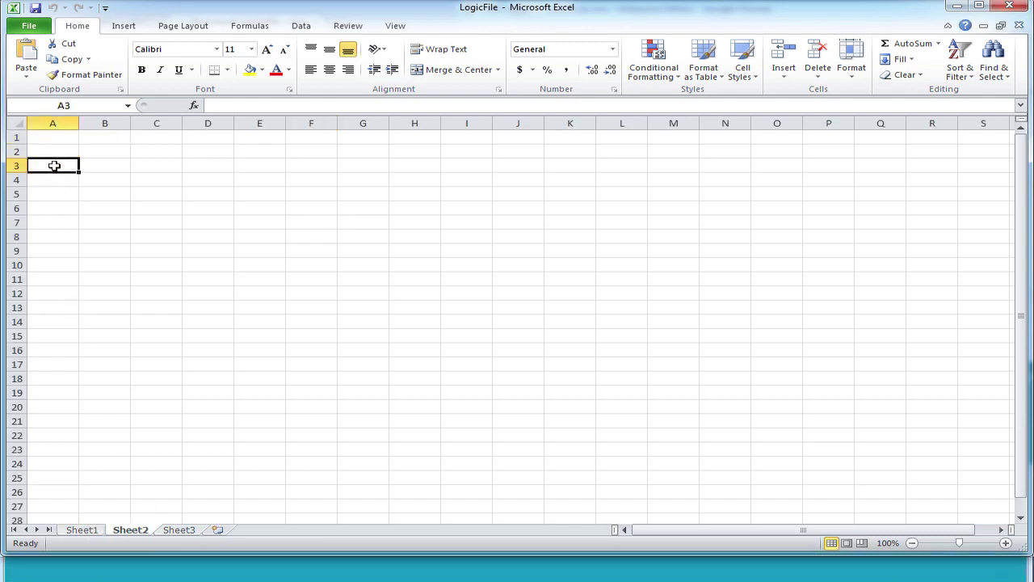
pyautogui.write('Employees')
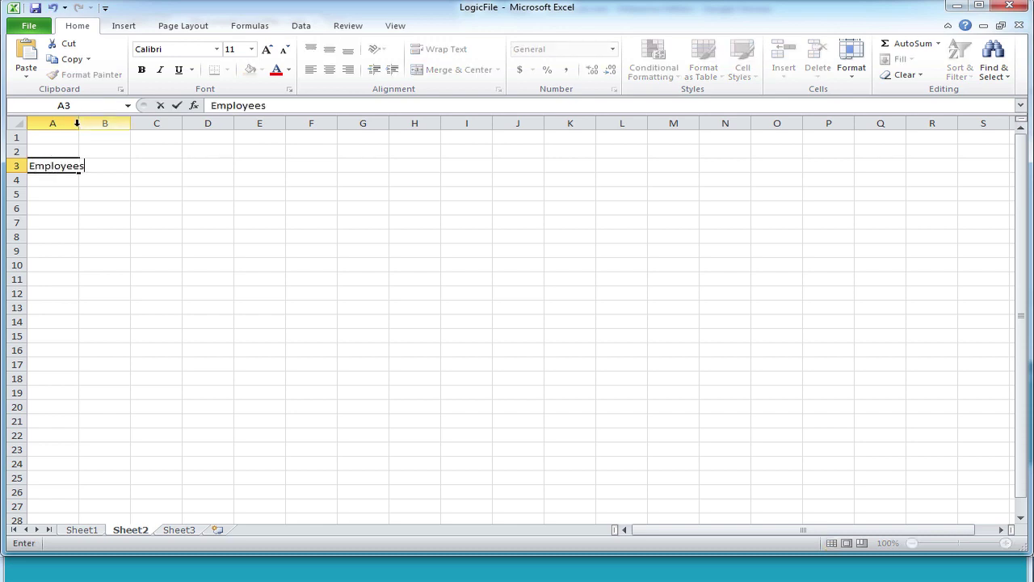
pyautogui.click(84, 123)
pyautogui.moveTo(79, 123); pyautogui.dragTo(87, 123)
# Step: Name cell B3 after the NumberOfEmployees field tag via the Name Box
pyautogui.click(92, 162)
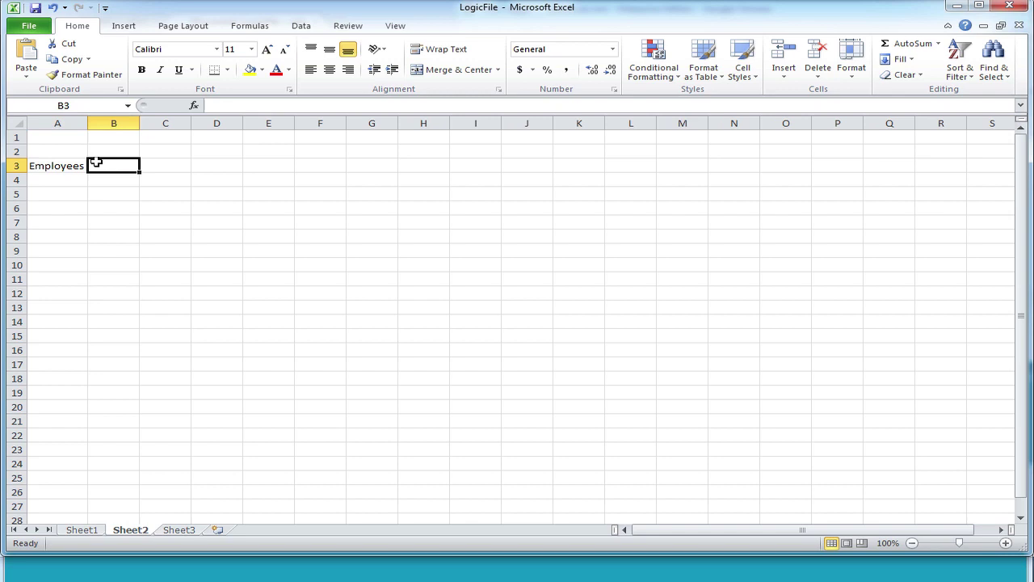
pyautogui.click(81, 108)
pyautogui.write('NumberOfEmployees')
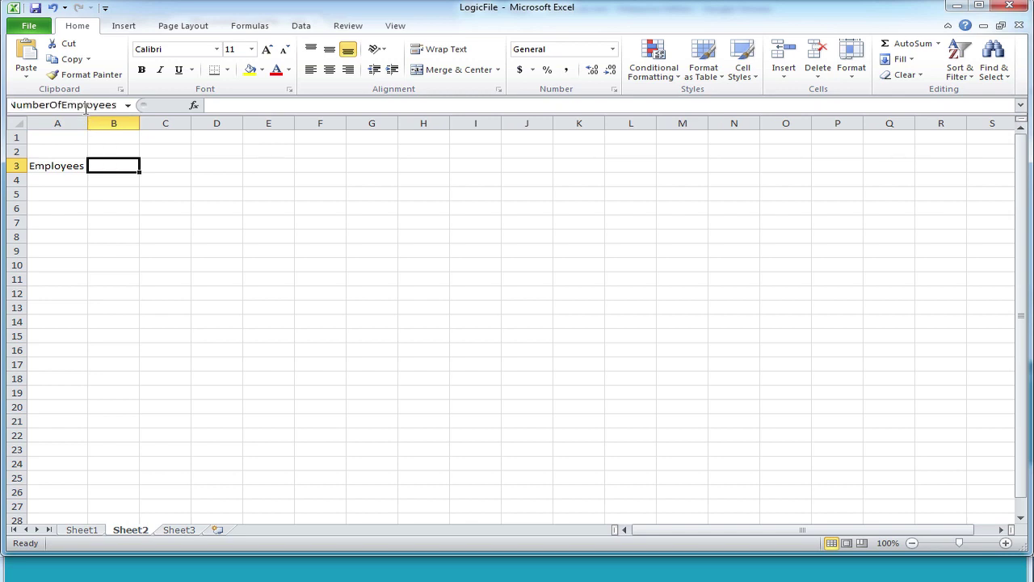
pyautogui.press('Return')
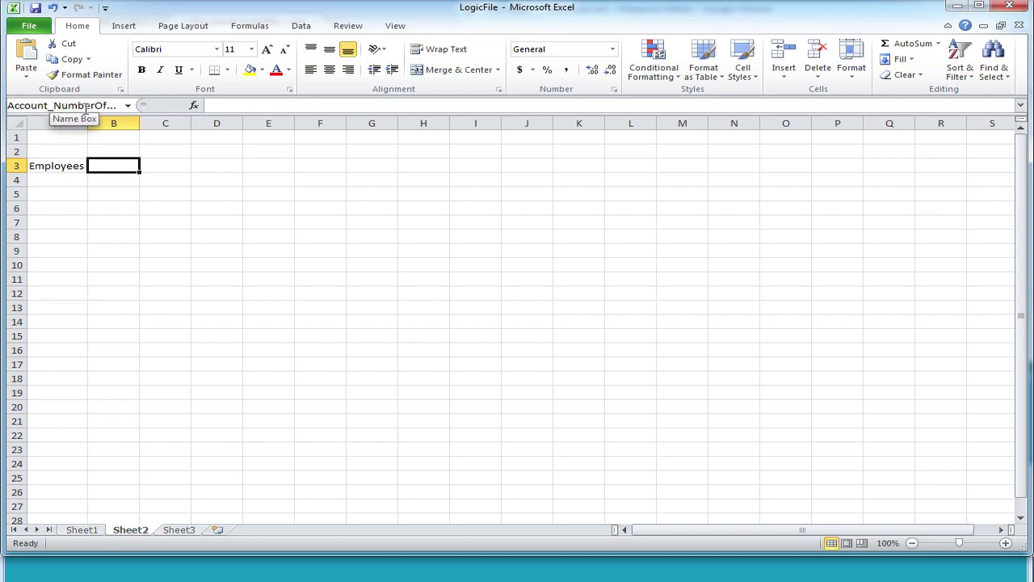
# Step: Enter the label 'Logic' in cell B5
pyautogui.click(147, 193)
pyautogui.click(113, 189)
pyautogui.write('Logic')
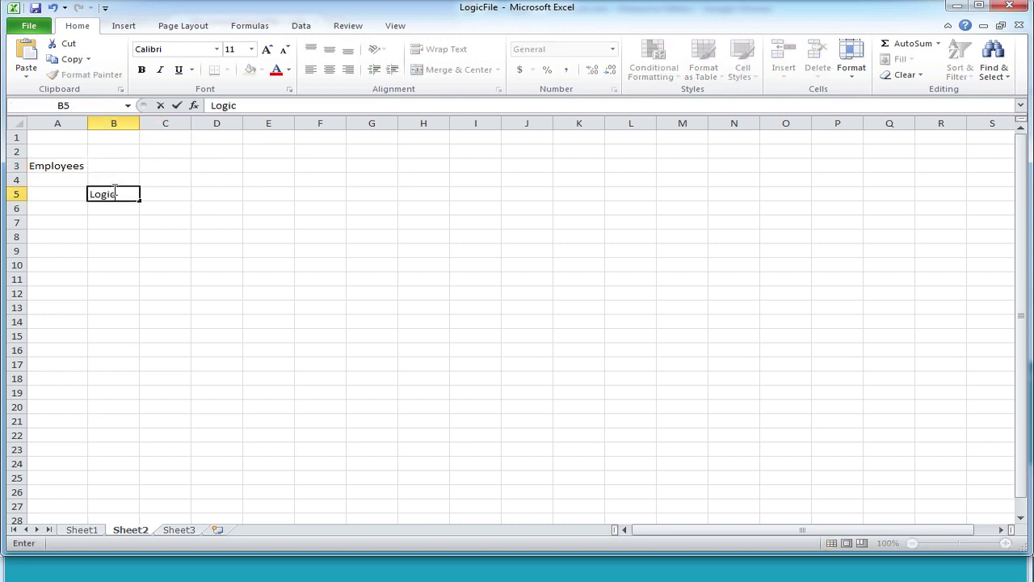
pyautogui.press('Tab')
# Step: Enter an IF formula in C5 testing B3>50 with 'more than 50' and 'less than 50' company-employs messages
pyautogui.write('=')
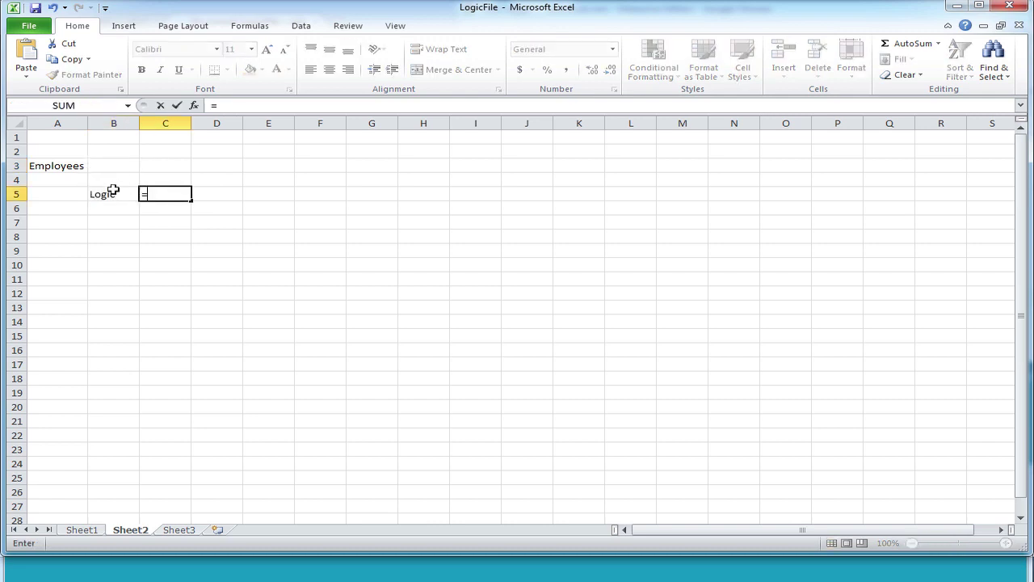
pyautogui.write('IF(')
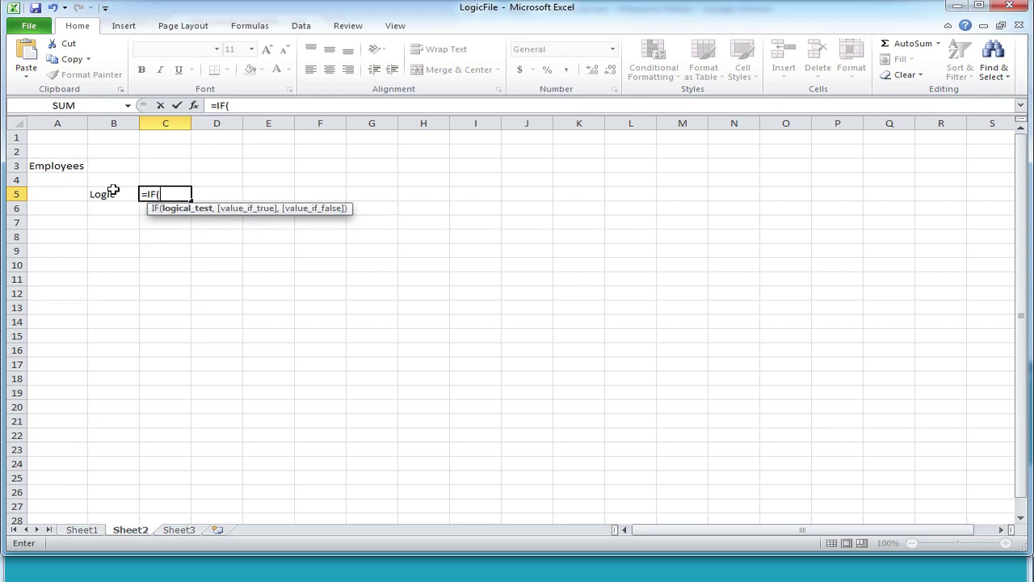
pyautogui.write('B')
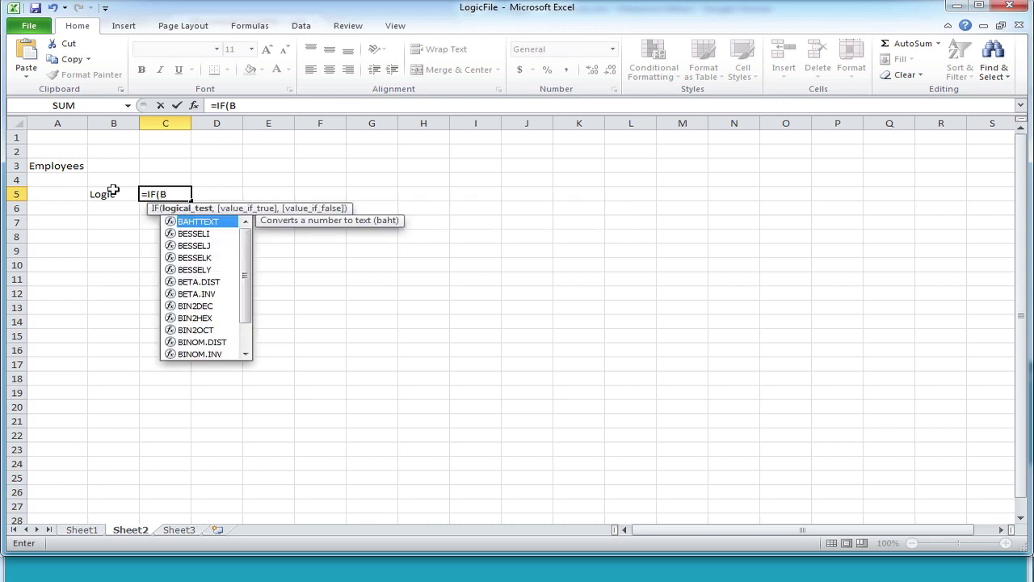
pyautogui.write('3')
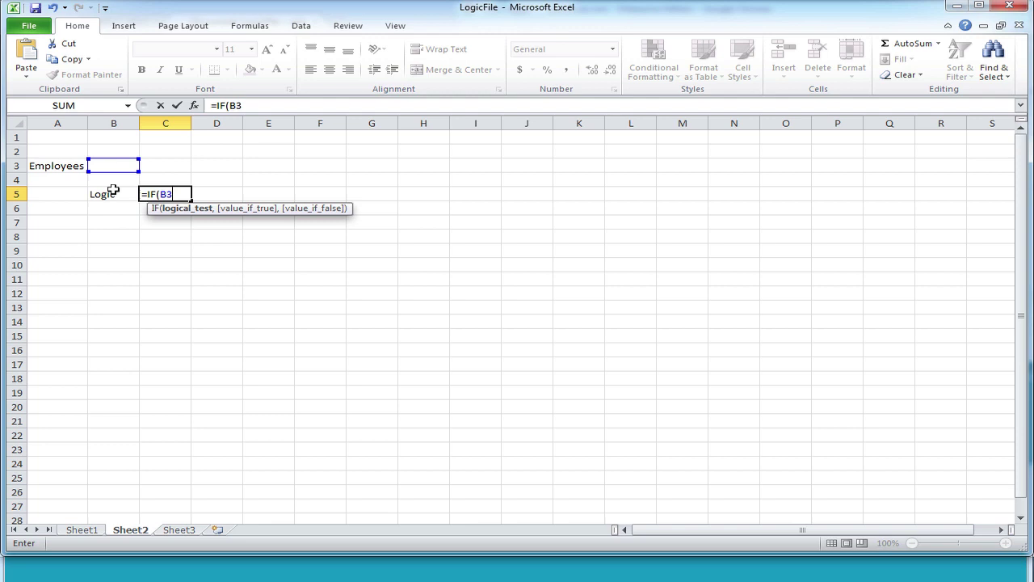
pyautogui.write('>50,')
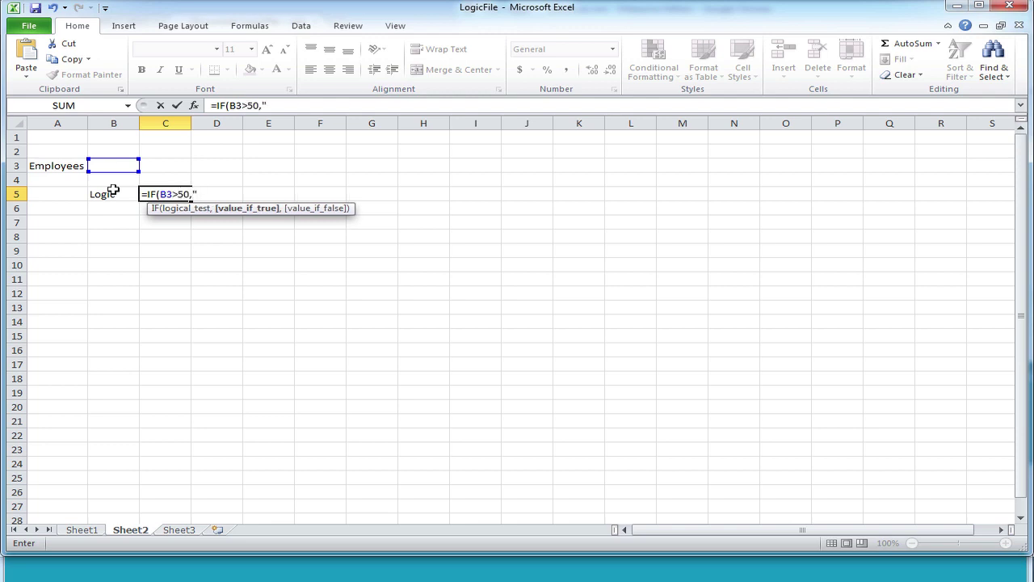
pyautogui.write('"This')
pyautogui.write('s ')
pyautogui.write('C')
pyautogui.press('BackSpace')
pyautogui.write('compaa=')
pyautogui.press('BackSpace')
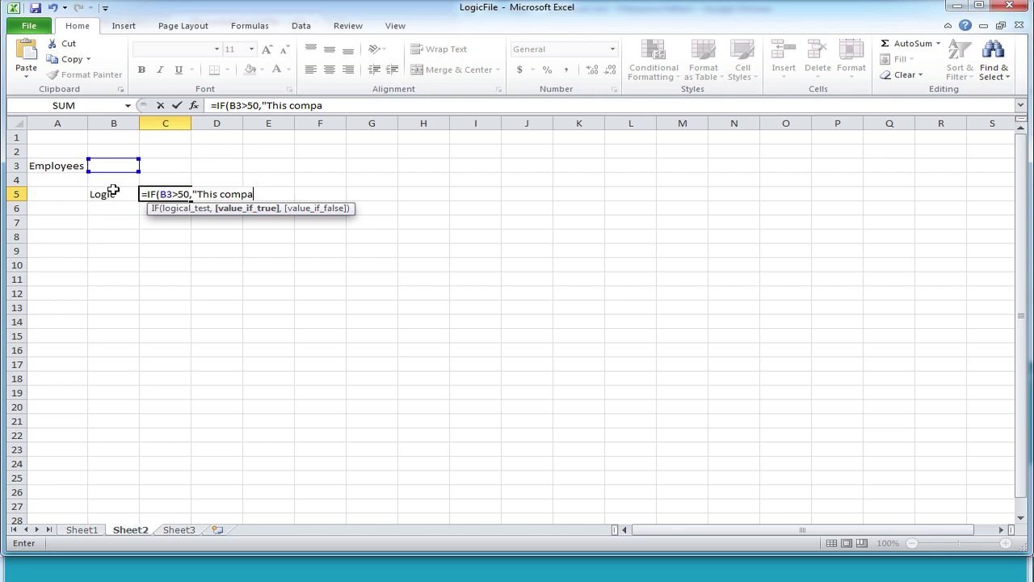
pyautogui.write('y emply')
pyautogui.press('BackSpace')
pyautogui.write('oys more tha')
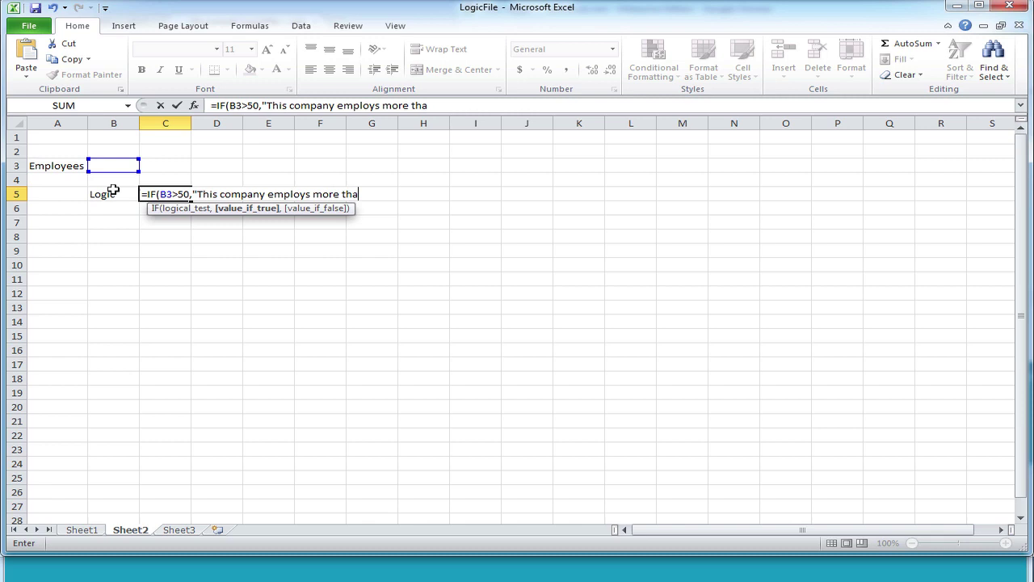
pyautogui.write('n 50 people')
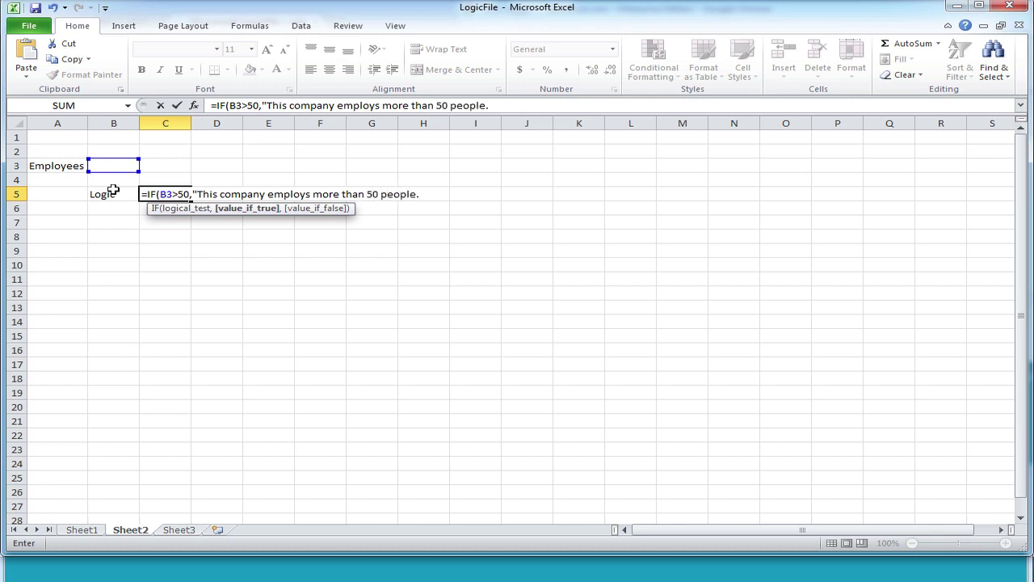
pyautogui.write('.", ')
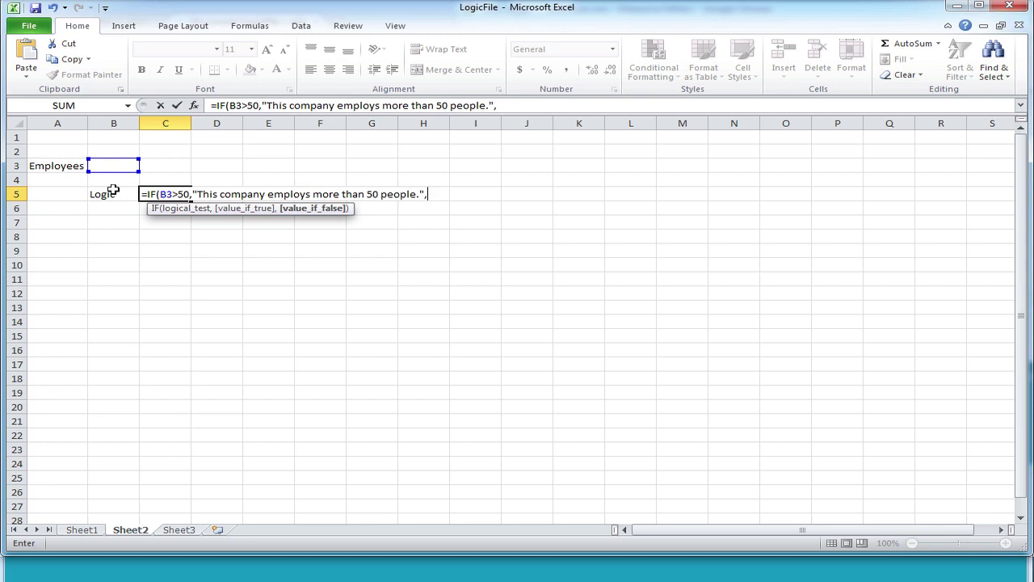
pyautogui.write('This company ')
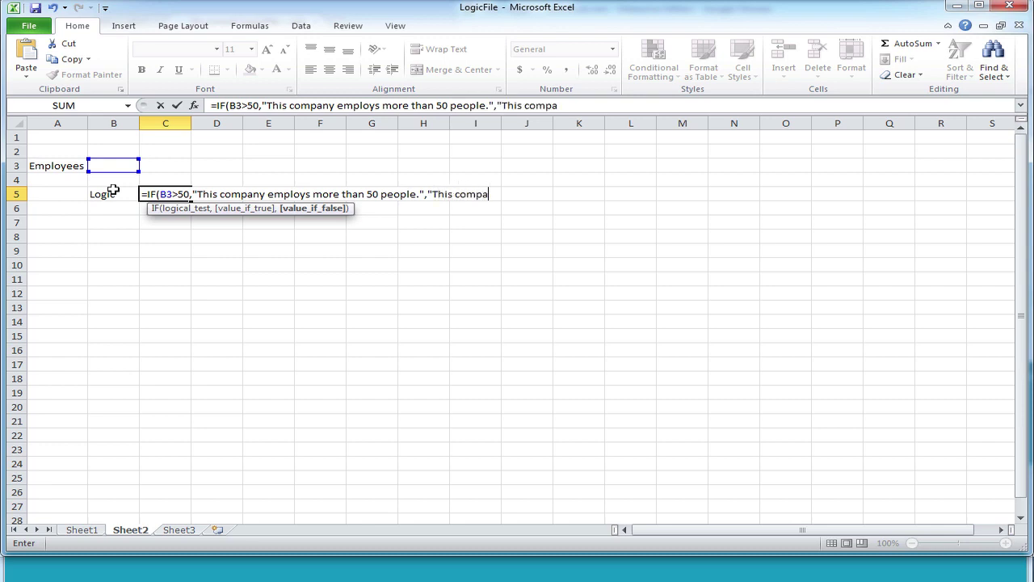
pyautogui.write('employs')
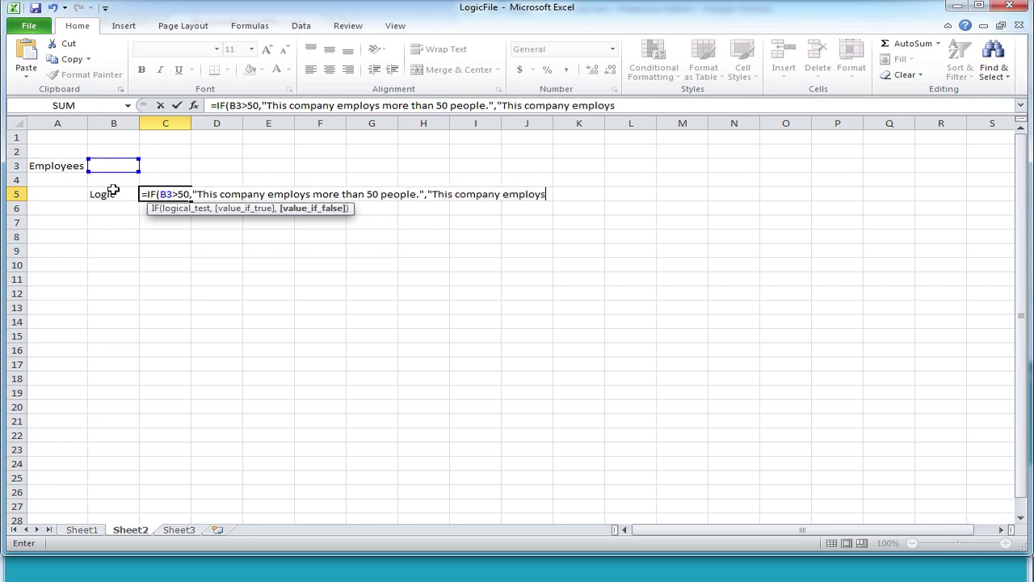
pyautogui.write(' less than 50 people."')
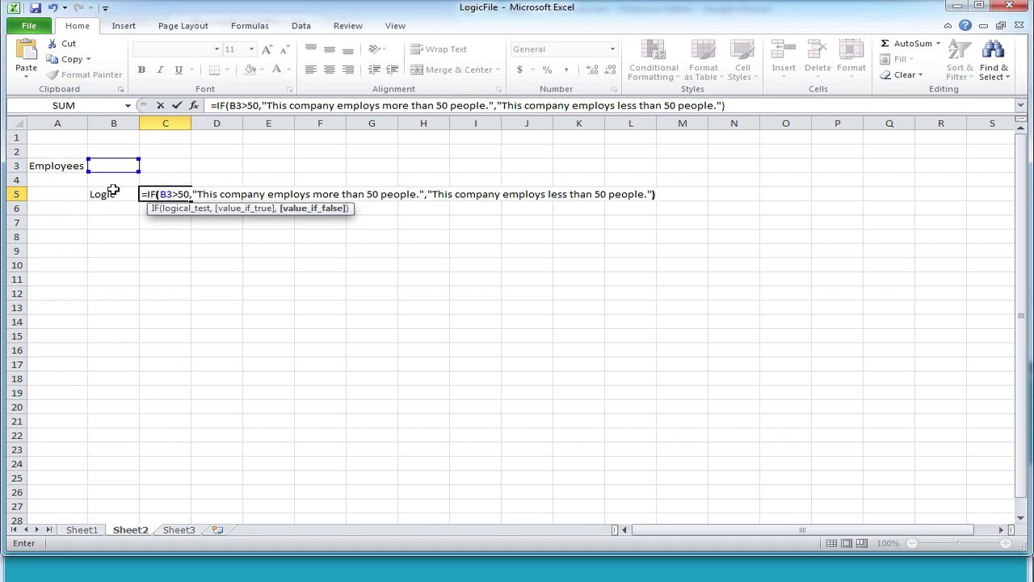
pyautogui.press('Return')
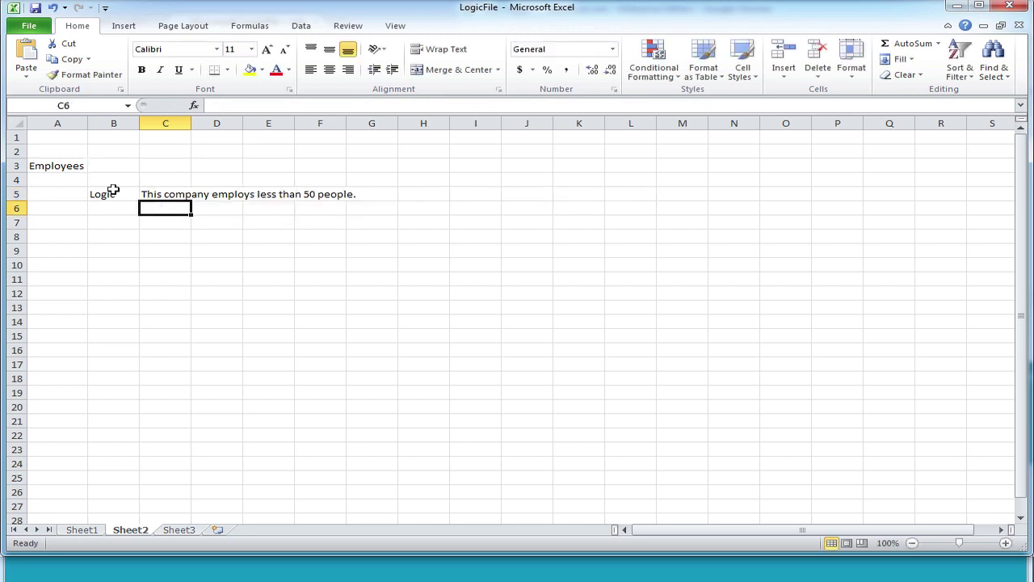
# Step: Name the IF-formula cell C5 'FieldRange' and save the LogicFile workbook
pyautogui.press('Up')
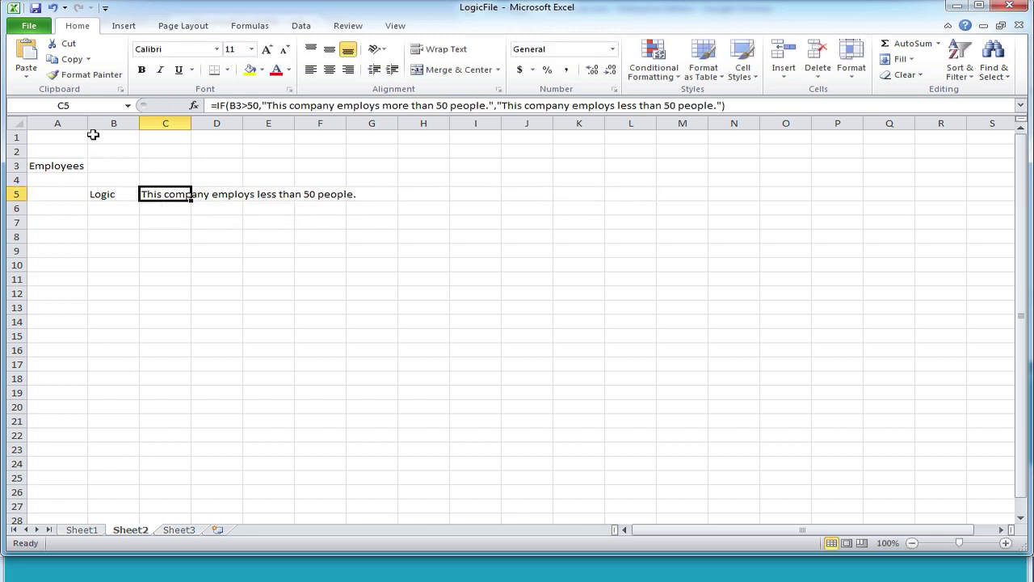
pyautogui.click(52, 106)
pyautogui.write('FieldRange')
pyautogui.press('Return')
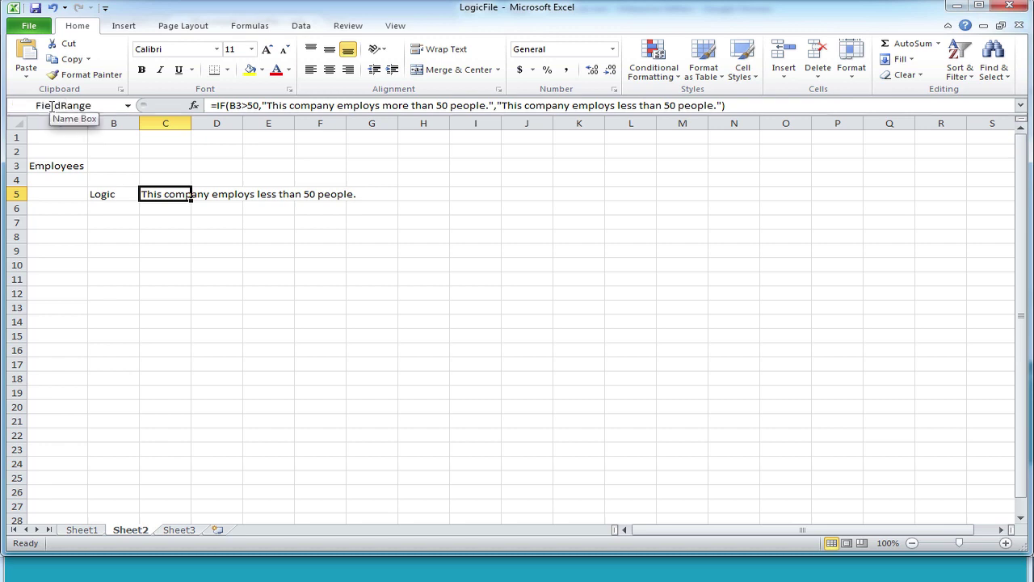
pyautogui.click(27, 105)
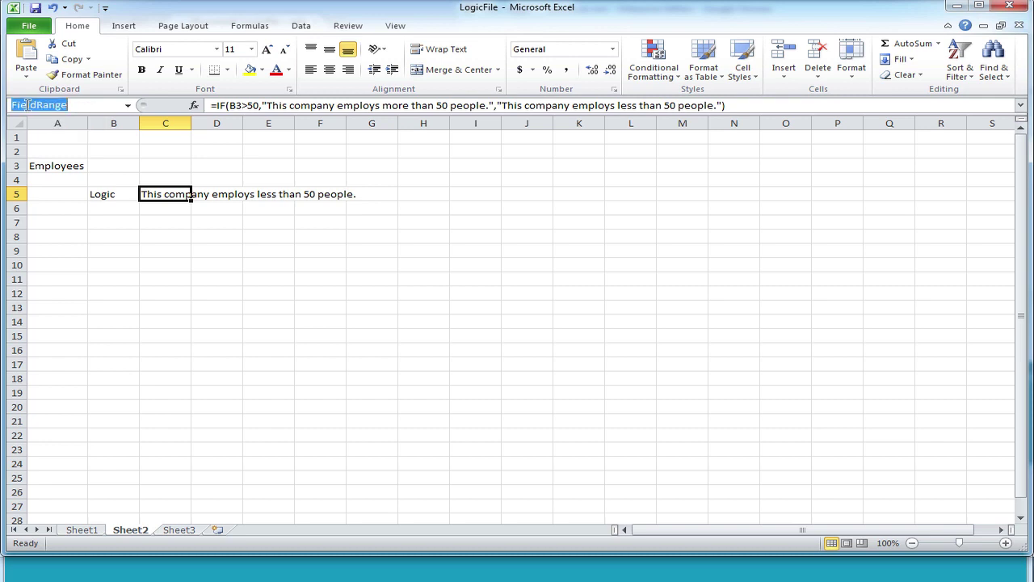
pyautogui.click(37, 9)
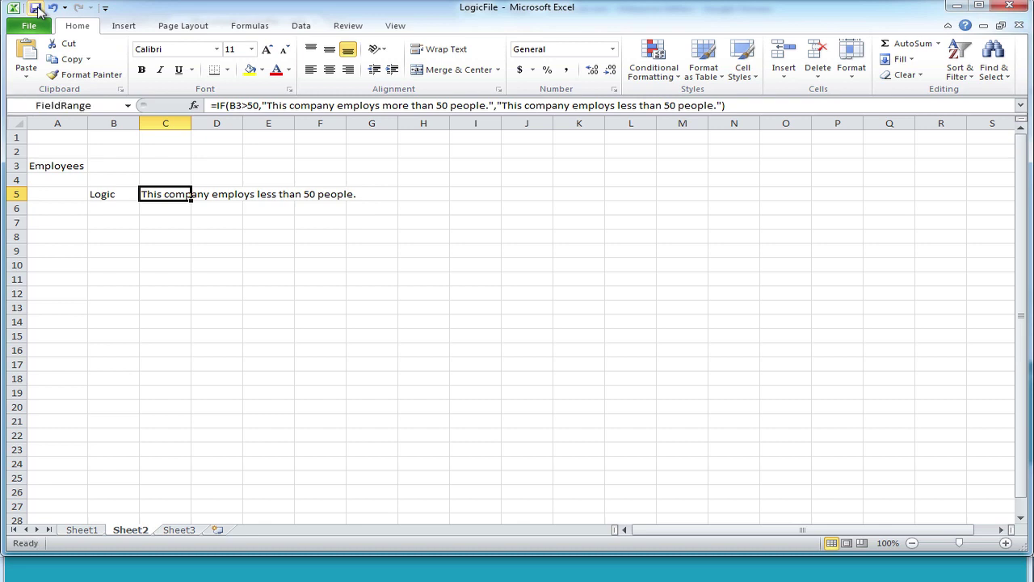
# Step: Close Excel and replace the stored LogicFile with the saved LogicFile from Downloads
pyautogui.click(1010, 8)
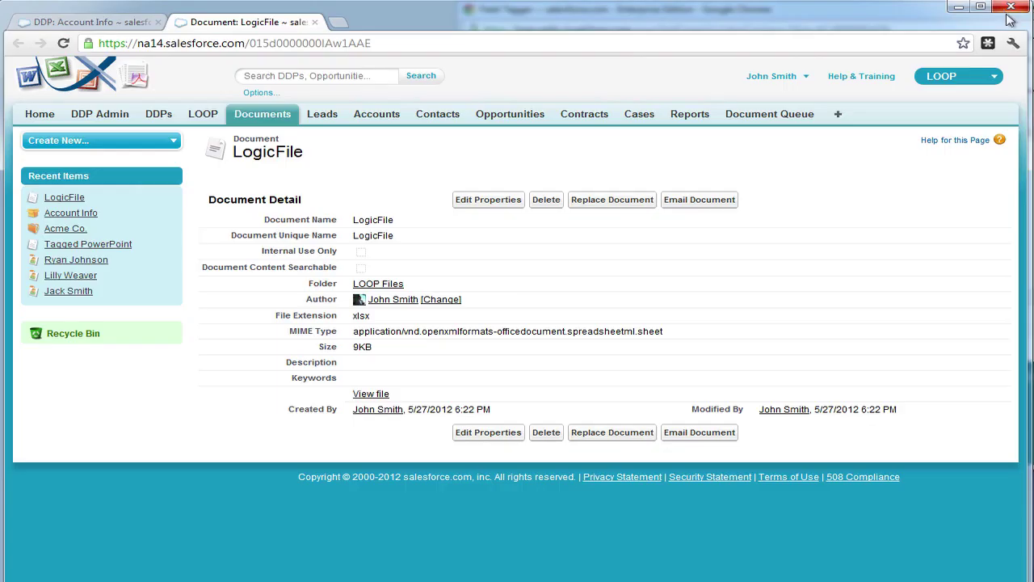
pyautogui.click(632, 202)
pyautogui.click(396, 244)
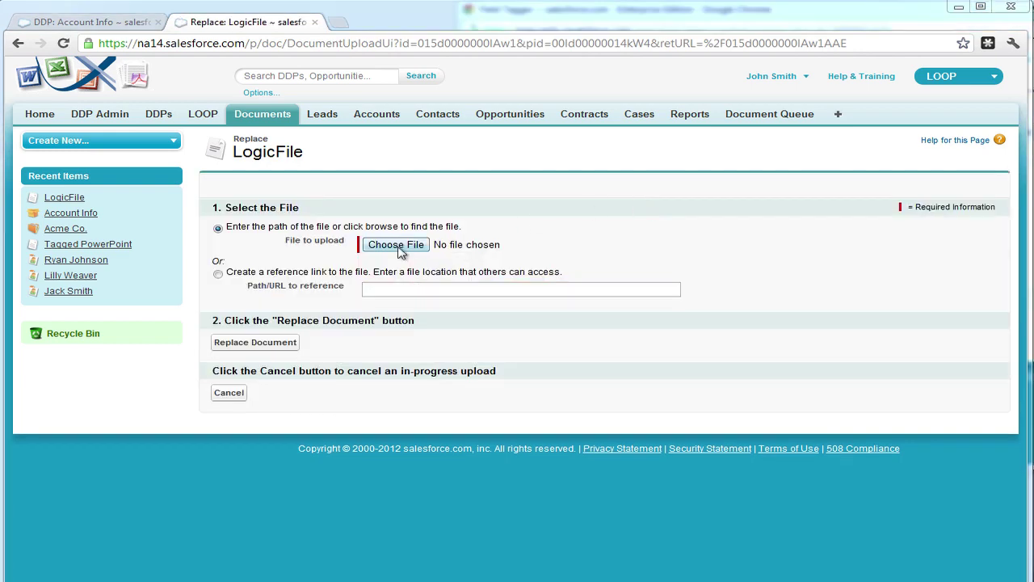
pyautogui.click(81, 111)
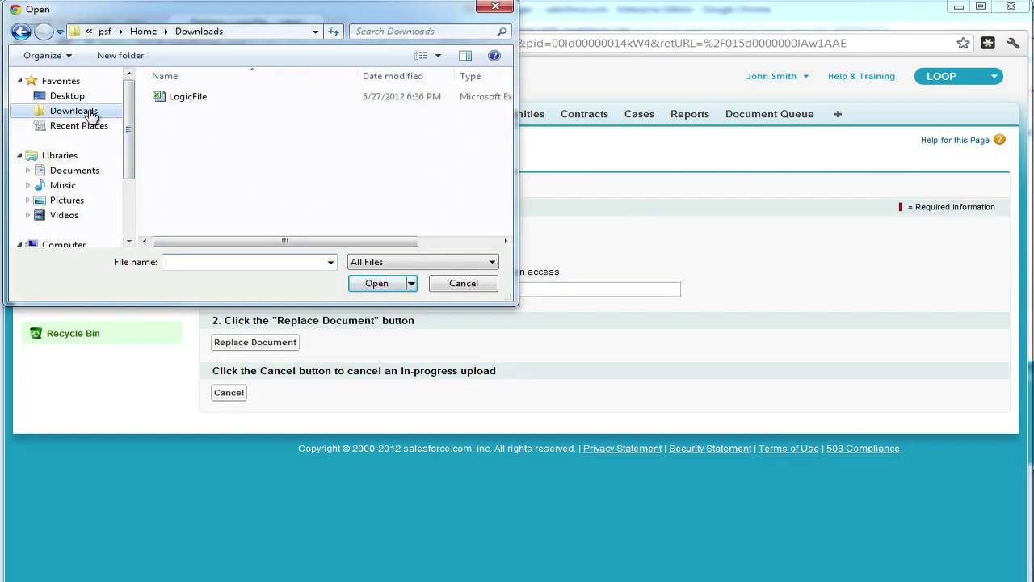
pyautogui.click(192, 98)
pyautogui.doubleClick(192, 98)
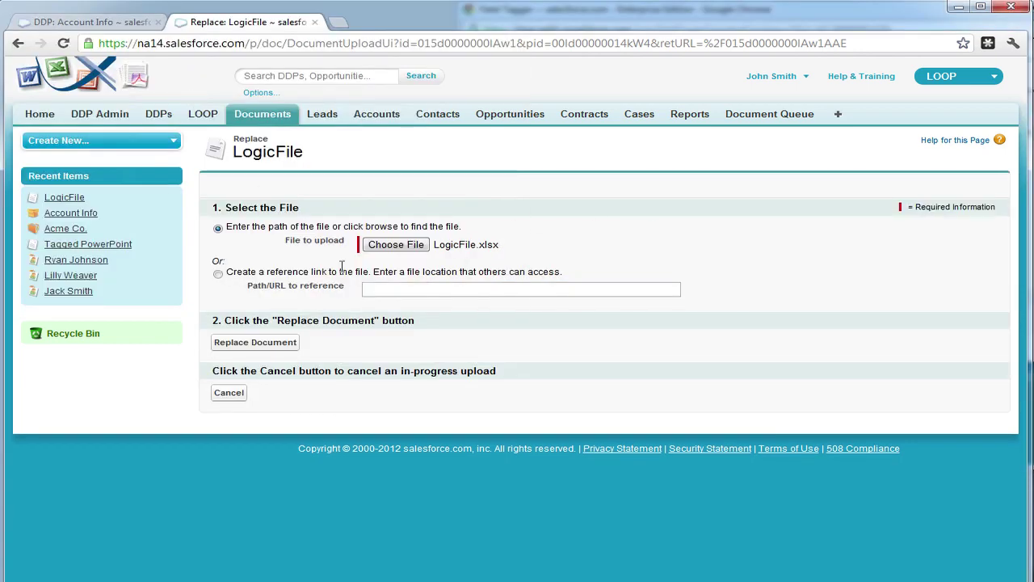
pyautogui.click(286, 347)
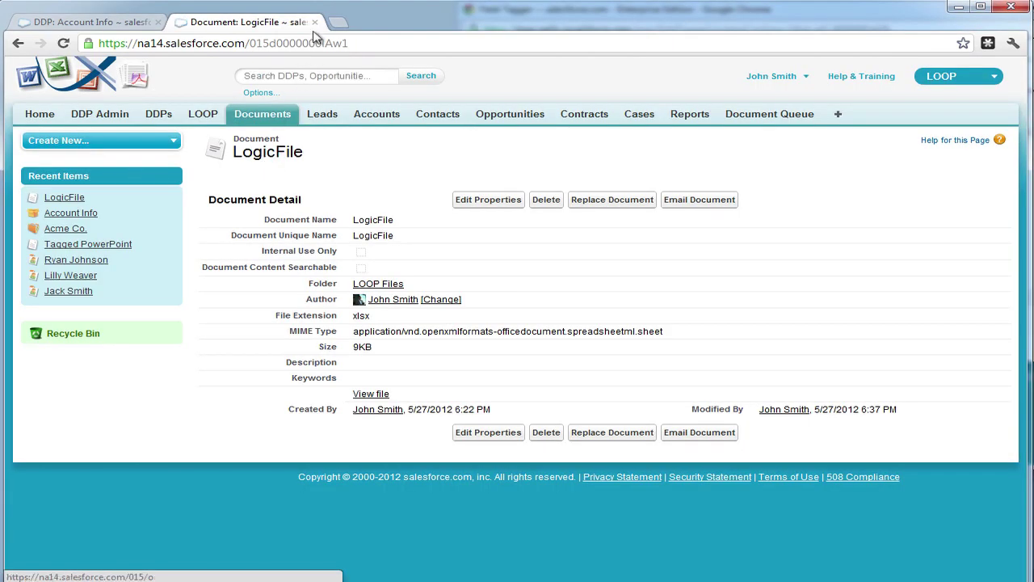
# Step: Download the Tagged PowerPoint document and open it in PowerPoint
pyautogui.click(315, 22)
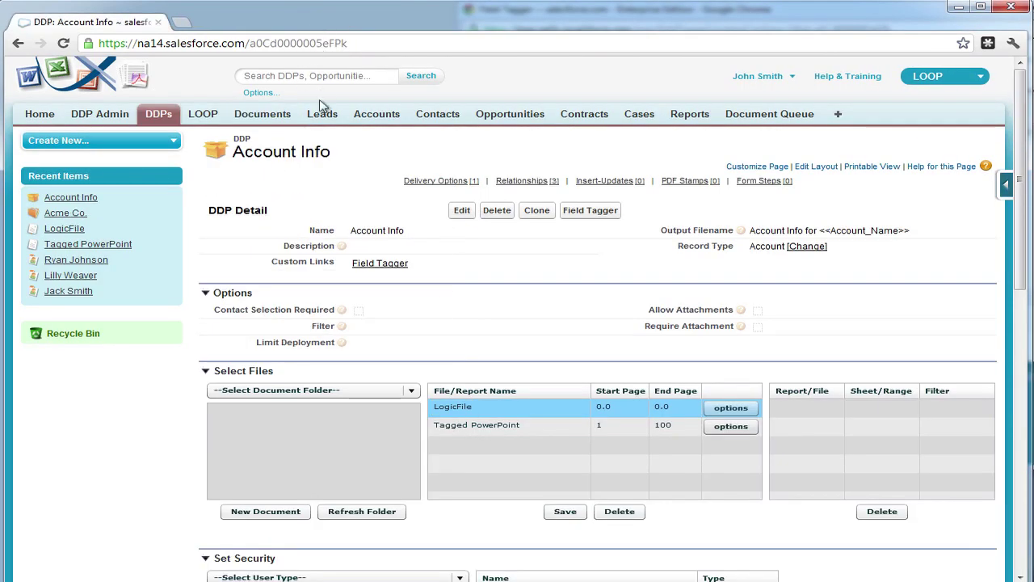
pyautogui.doubleClick(461, 426)
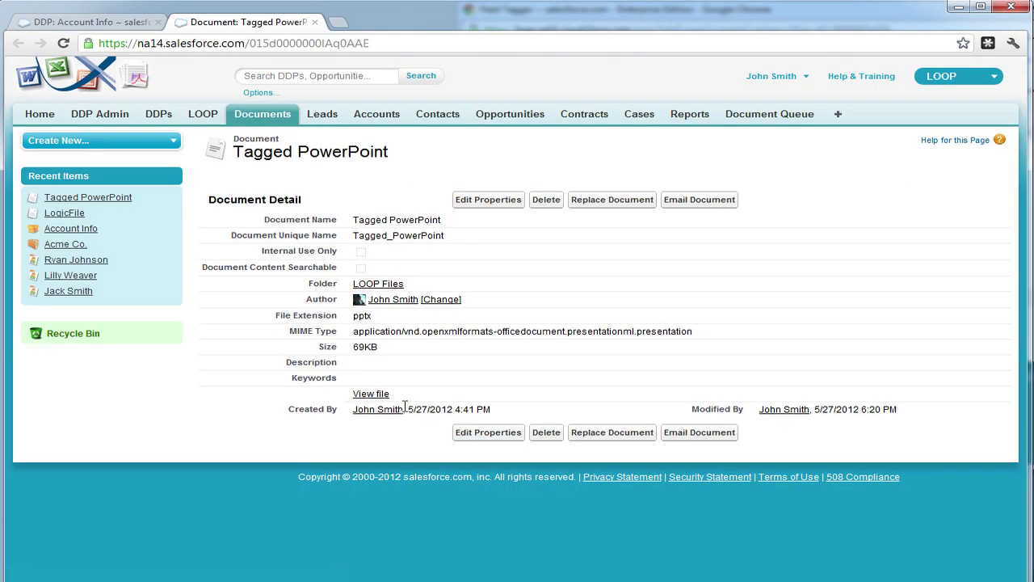
pyautogui.click(371, 394)
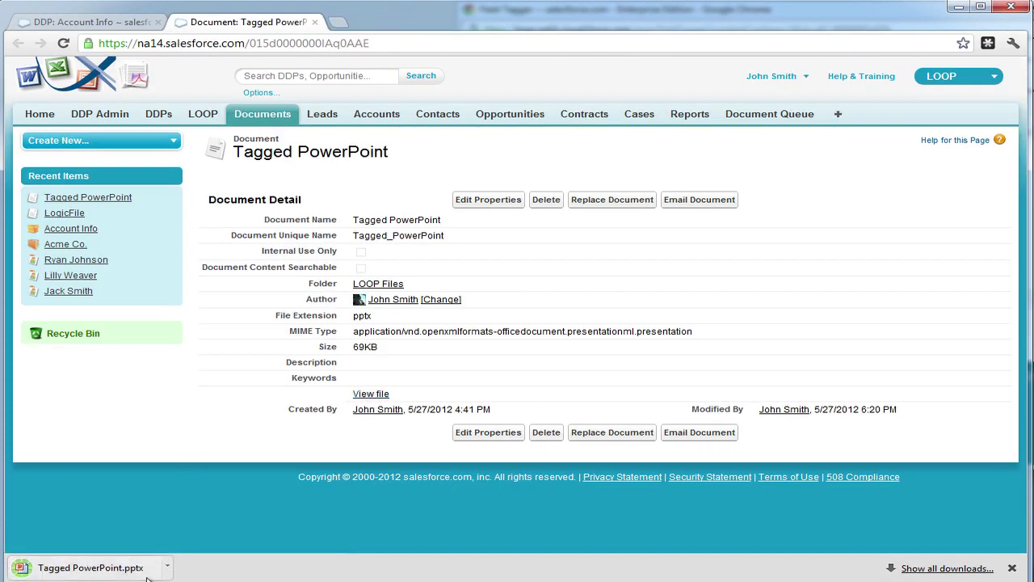
pyautogui.click(117, 570)
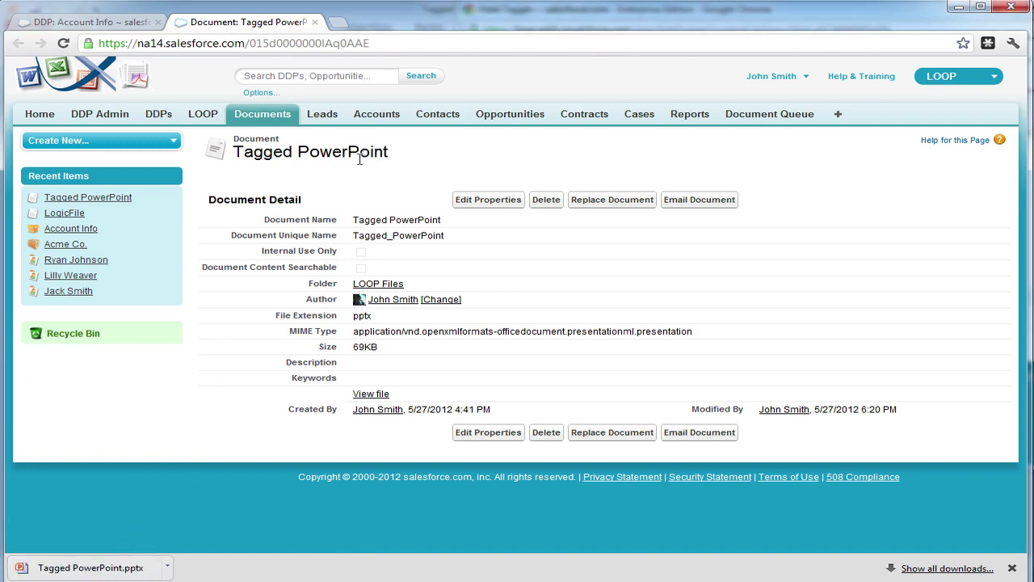
pyautogui.click(958, 7)
# Step: Add a fifth slide after slide 4 titled 'Conditional Text'
pyautogui.click(282, 316)
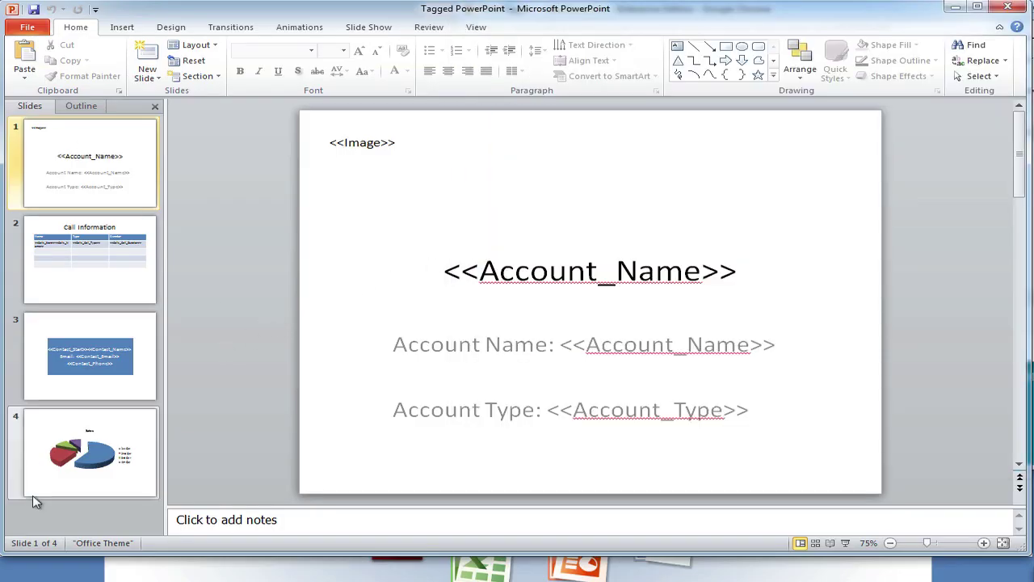
pyautogui.click(93, 436)
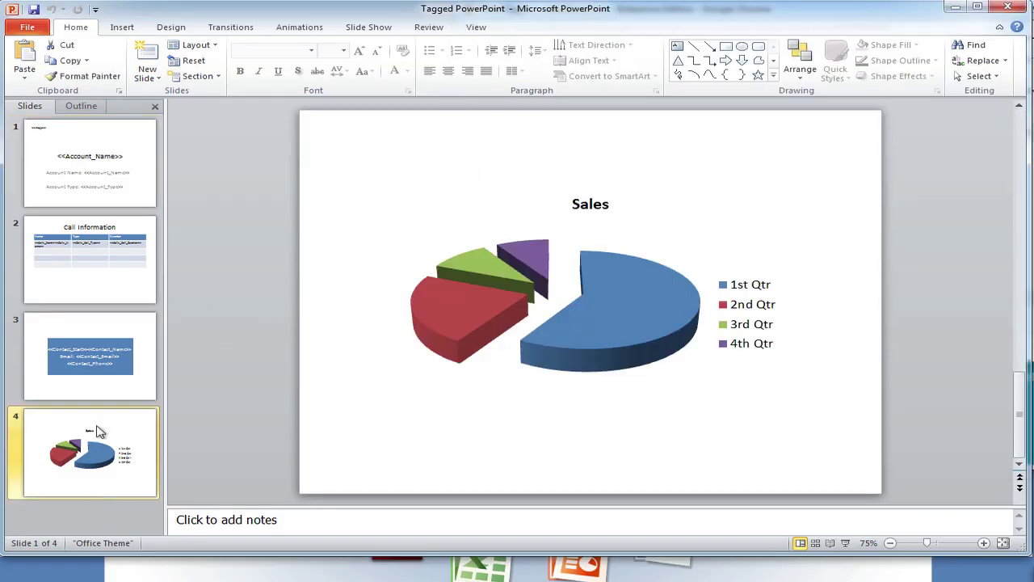
pyautogui.click(147, 55)
pyautogui.click(619, 170)
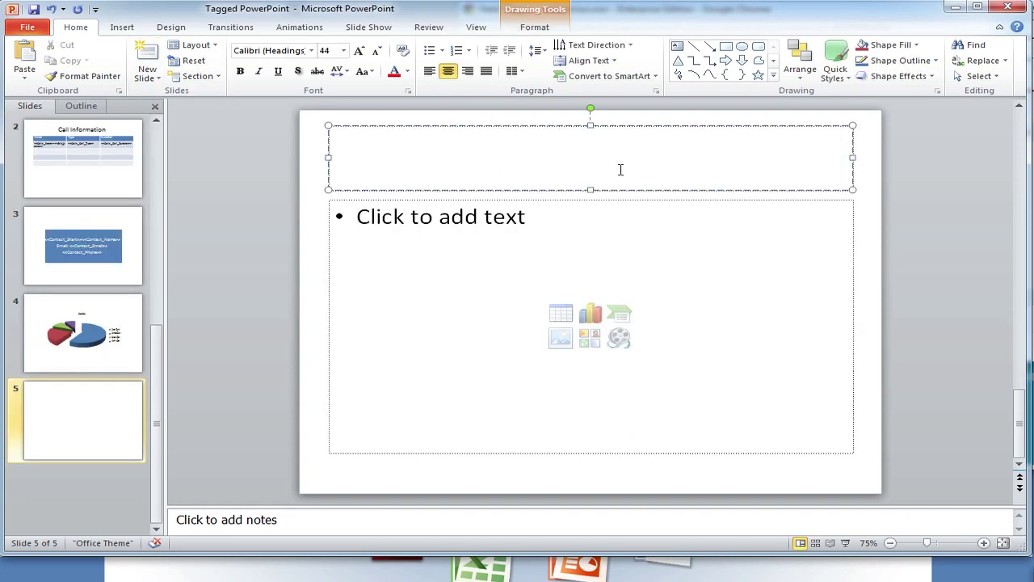
pyautogui.write('Conditio')
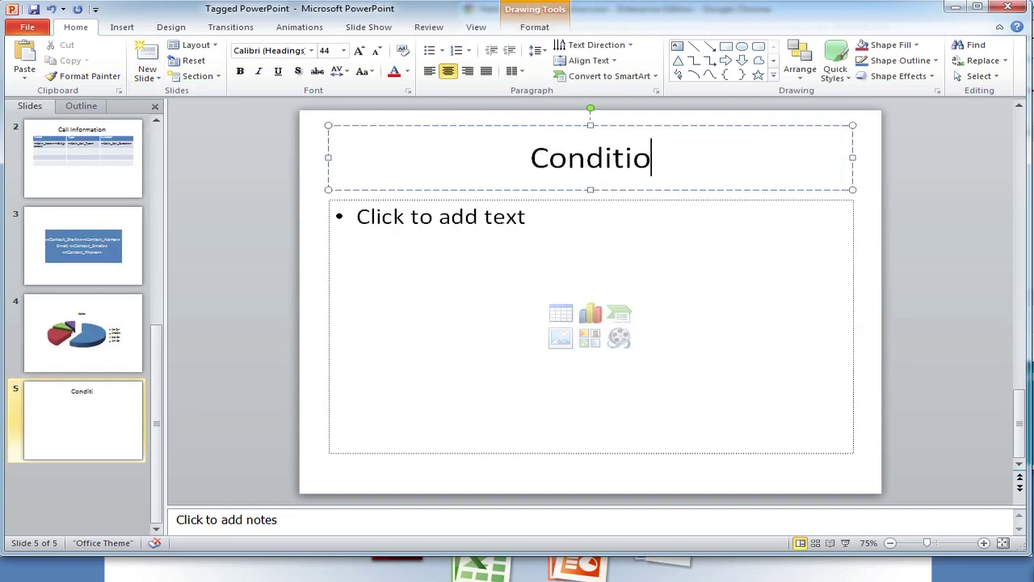
pyautogui.write('nal Text')
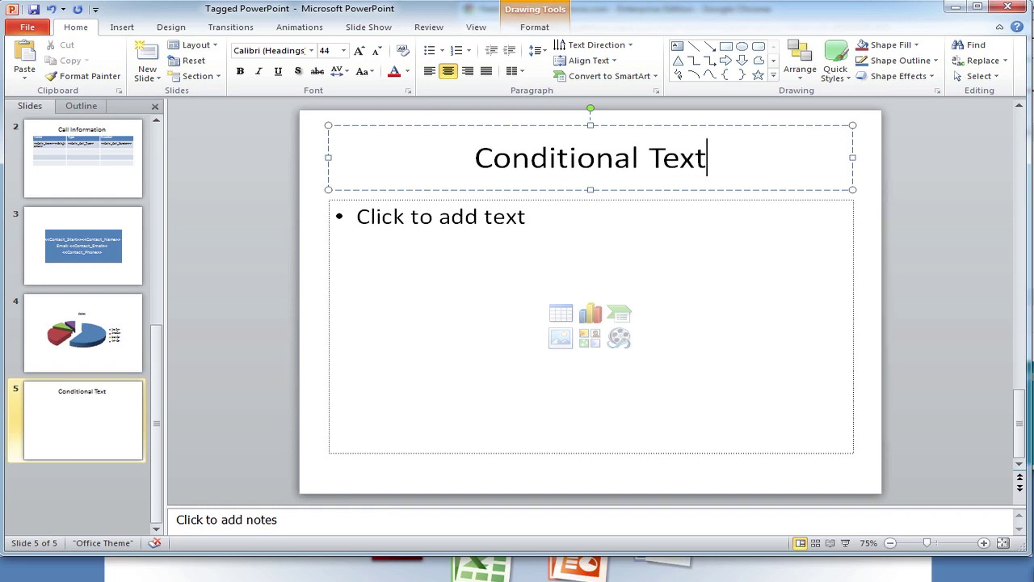
# Step: Type the body bullet 'Company Employees: <<FieldRange>>' on slide 5
pyautogui.click(607, 243)
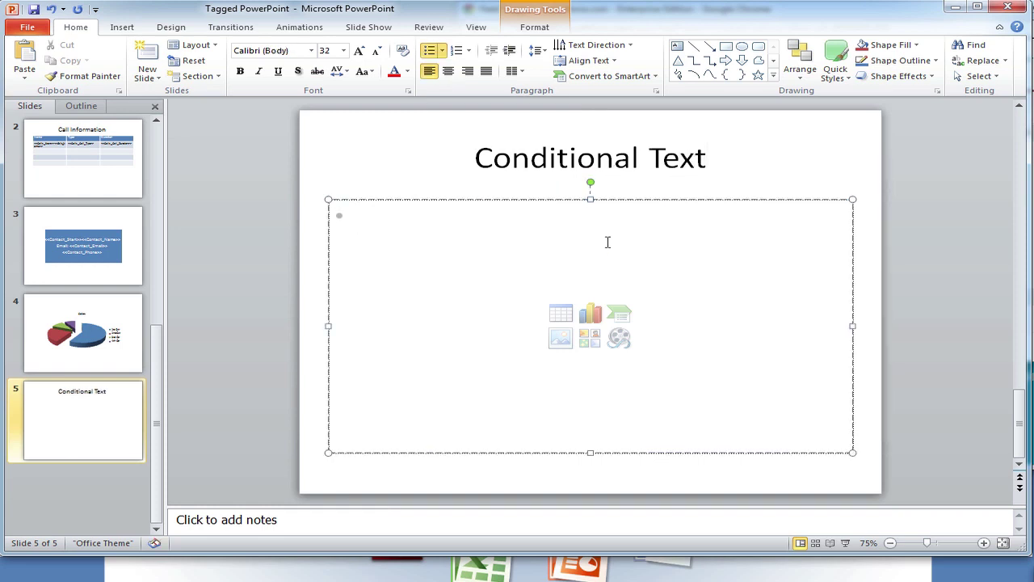
pyautogui.write('Comp')
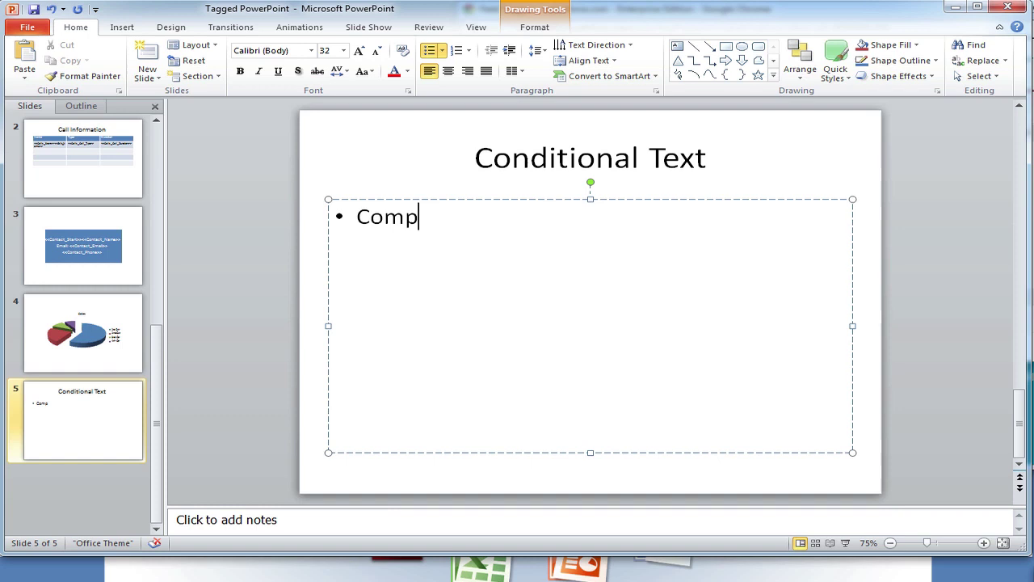
pyautogui.write('an y Employees')
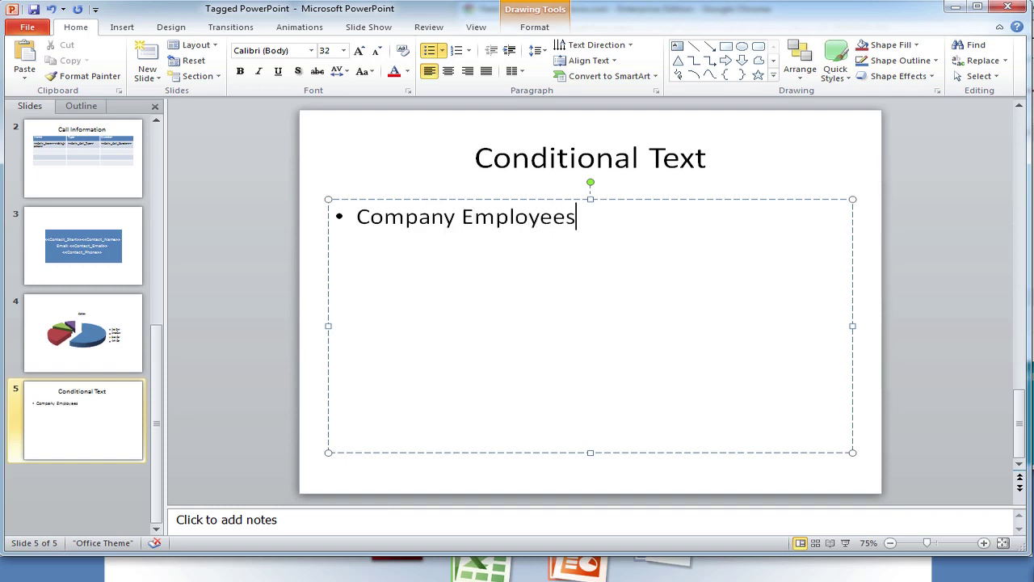
pyautogui.write(': <<FieldRange>>')
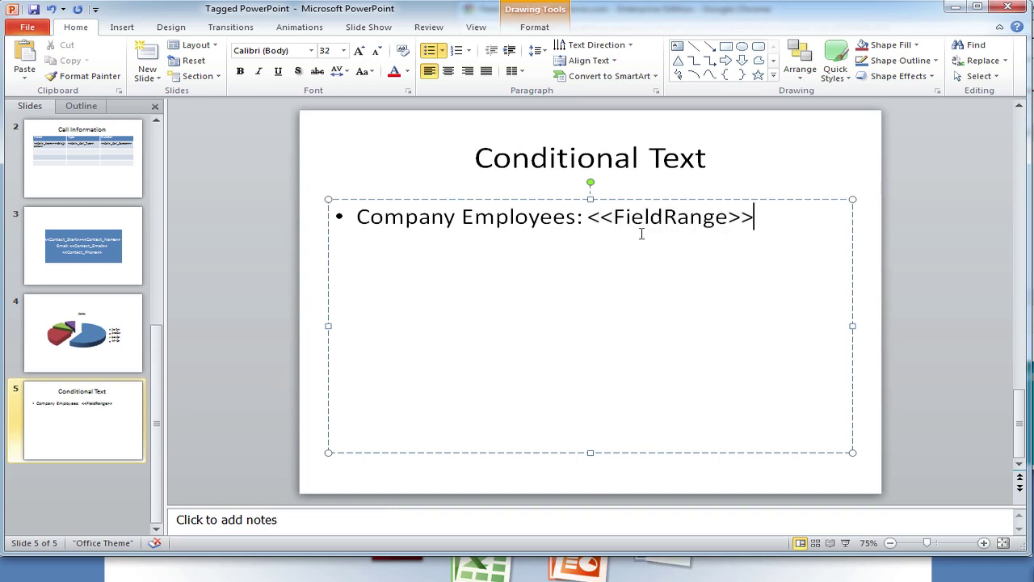
pyautogui.click(631, 219)
pyautogui.moveTo(614, 217); pyautogui.dragTo(729, 219)
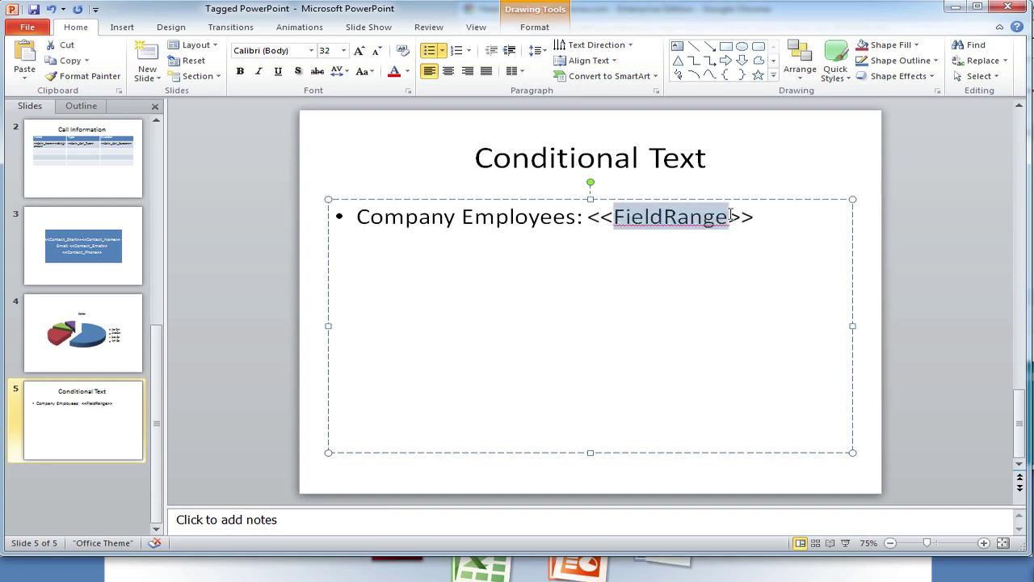
pyautogui.click(775, 218)
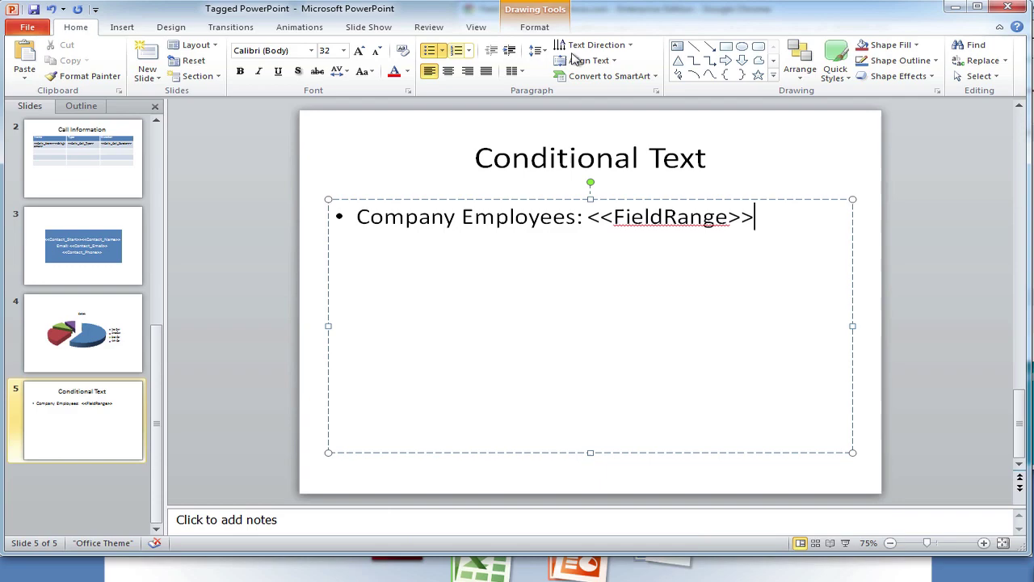
# Step: Upload the edited Tagged PowerPoint.pptx as the replacement document, then open the Acme Co. account
pyautogui.click(1008, 9)
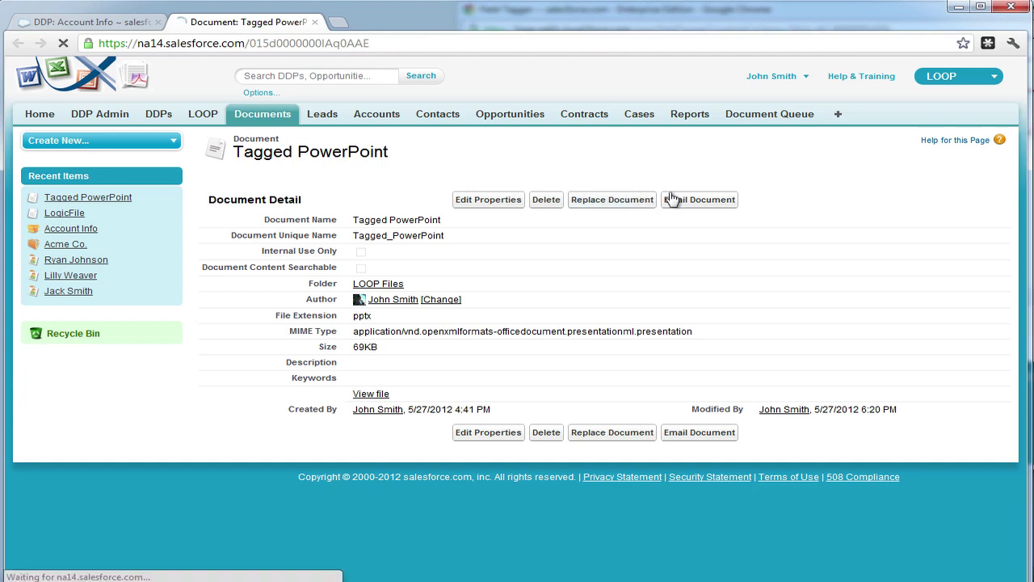
pyautogui.click(607, 199)
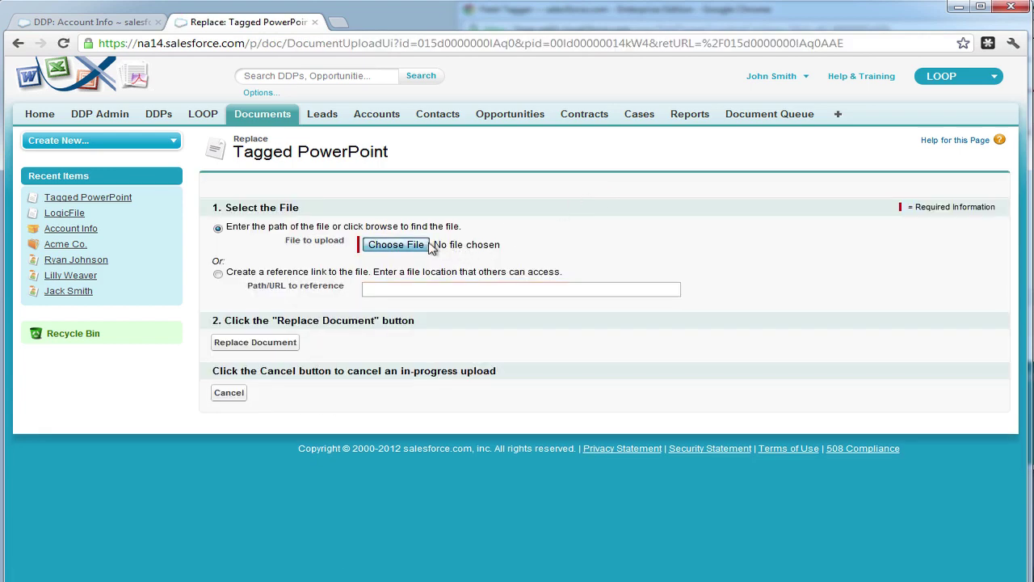
pyautogui.click(386, 244)
pyautogui.doubleClick(246, 113)
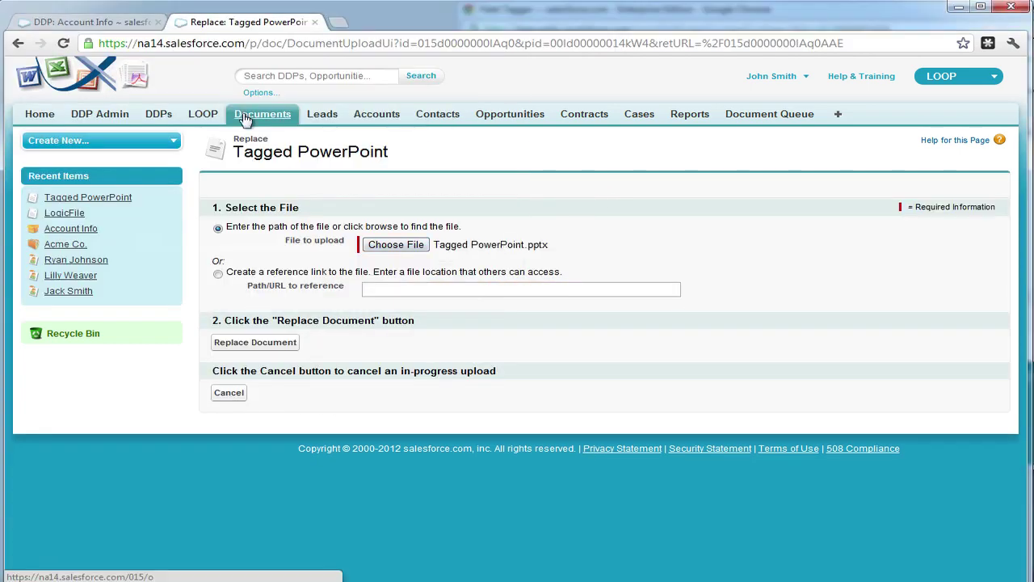
pyautogui.click(288, 341)
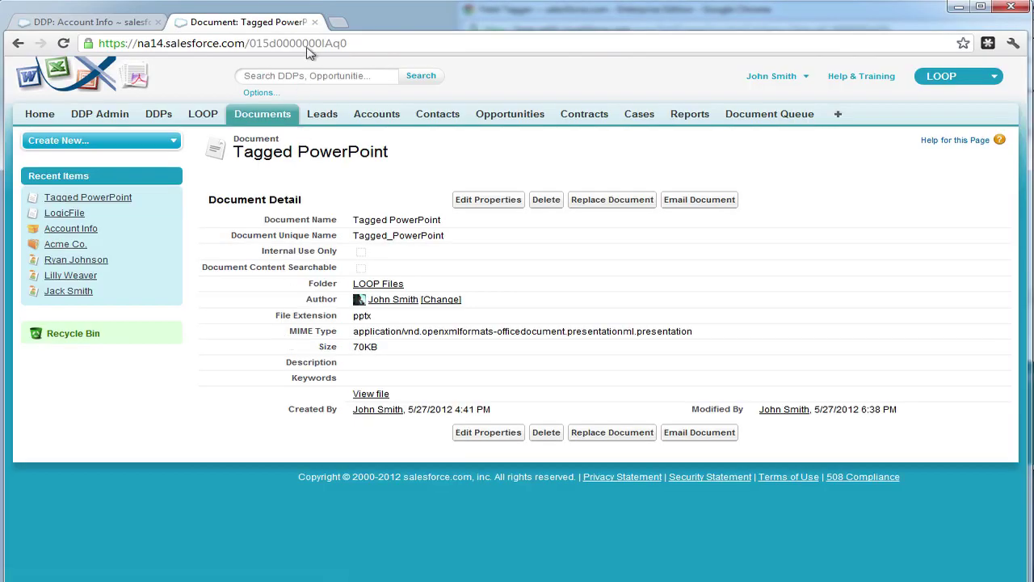
pyautogui.click(314, 23)
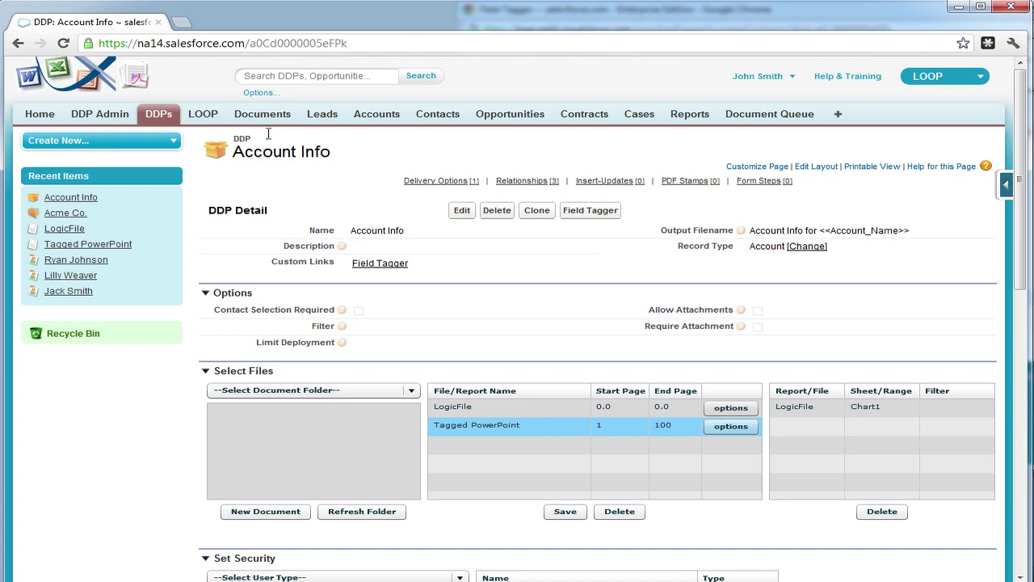
pyautogui.click(69, 216)
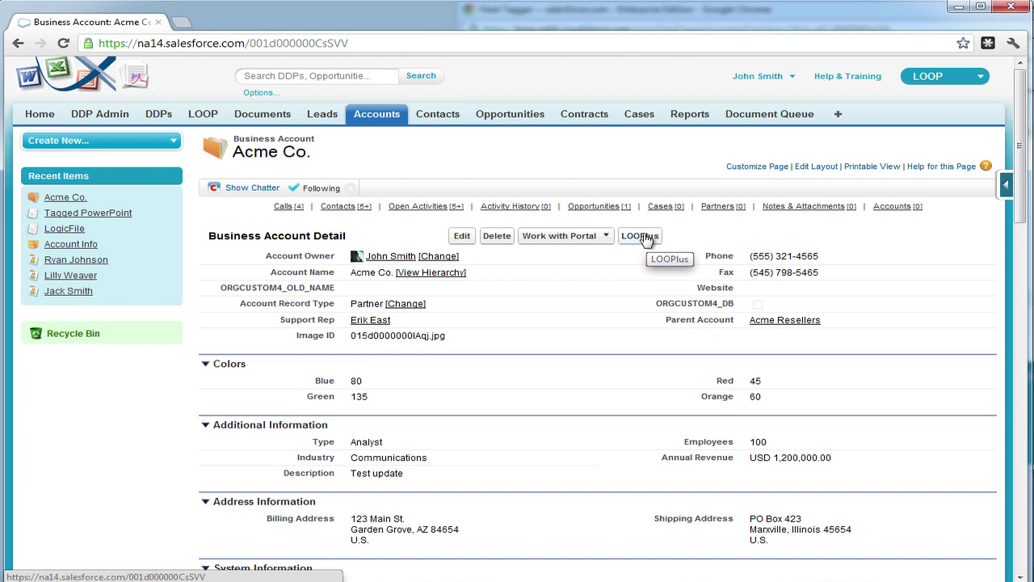
# Step: Run the Account Info DDP for Acme Co. with a chosen contact and open Account Info for Acme Co.pptx
pyautogui.click(647, 237)
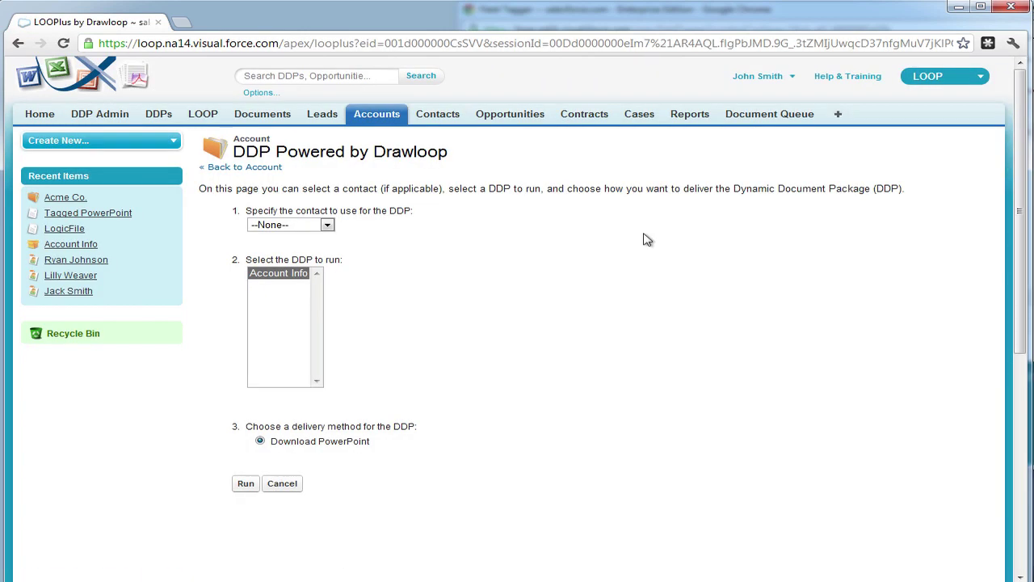
pyautogui.click(323, 225)
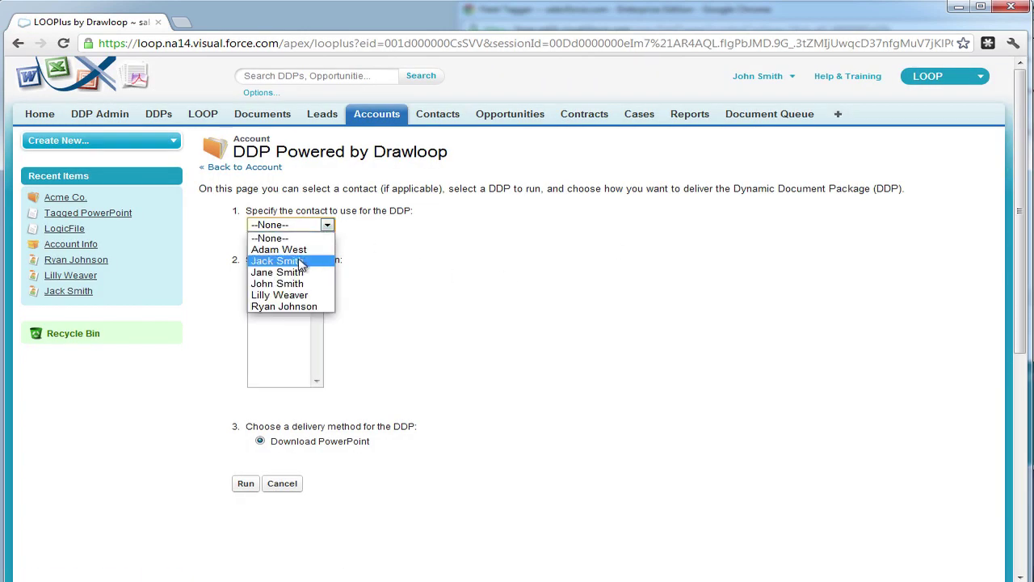
pyautogui.click(297, 273)
pyautogui.click(245, 483)
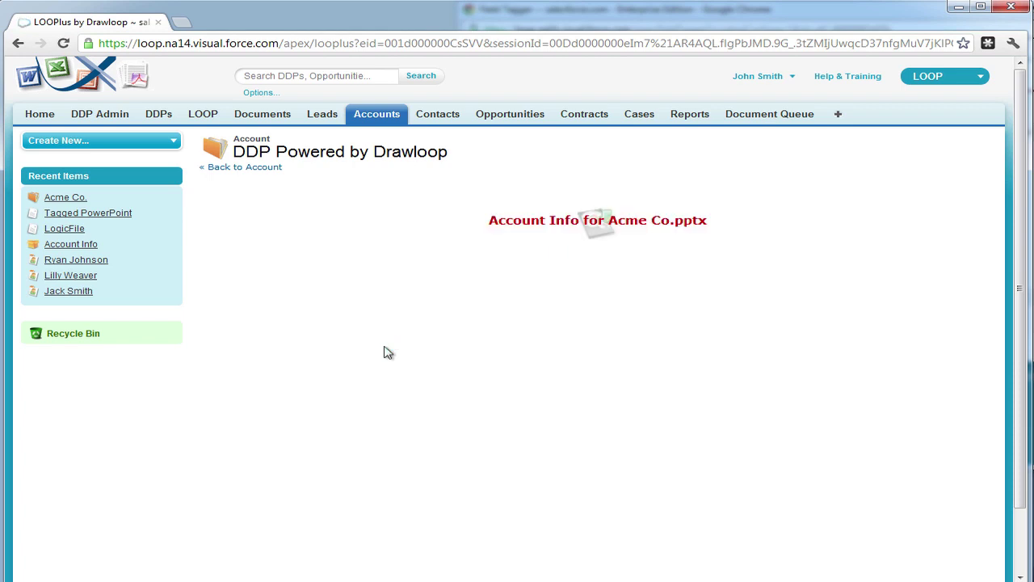
pyautogui.click(590, 225)
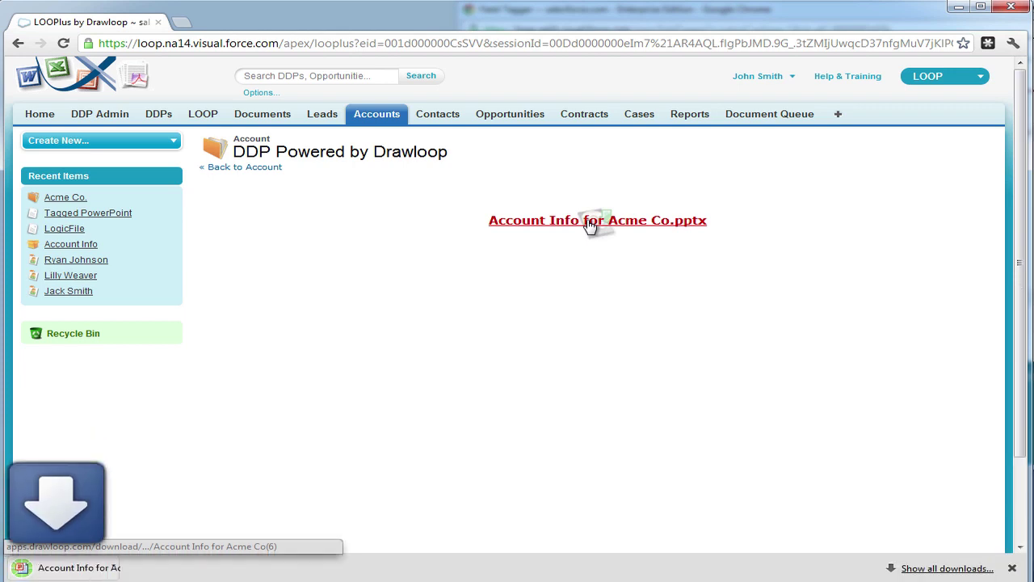
pyautogui.click(123, 566)
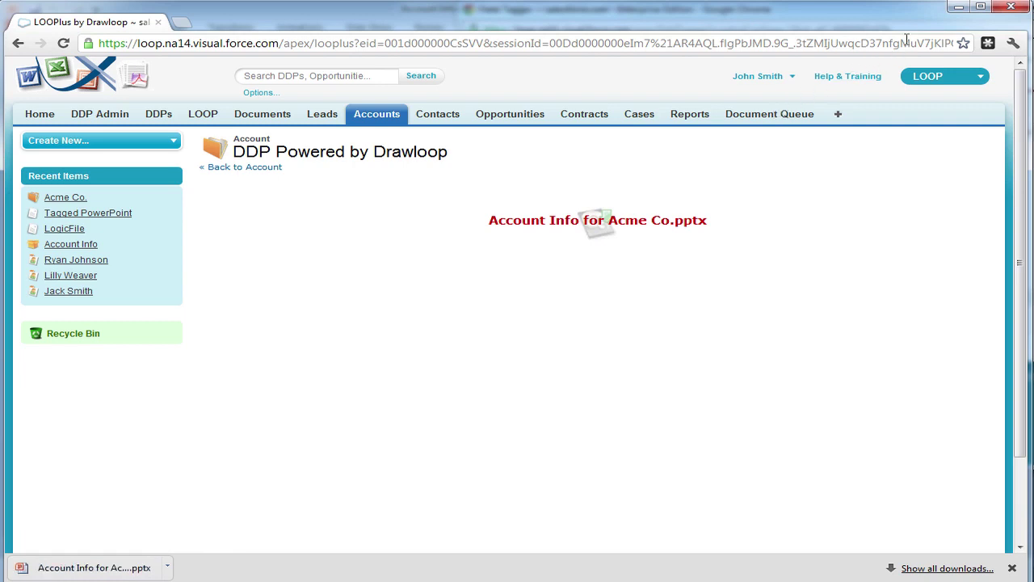
# Step: Bring up the generated Acme Co deck and highlight slide 5's sentence 'This company employs more than 50 people'
pyautogui.click(958, 8)
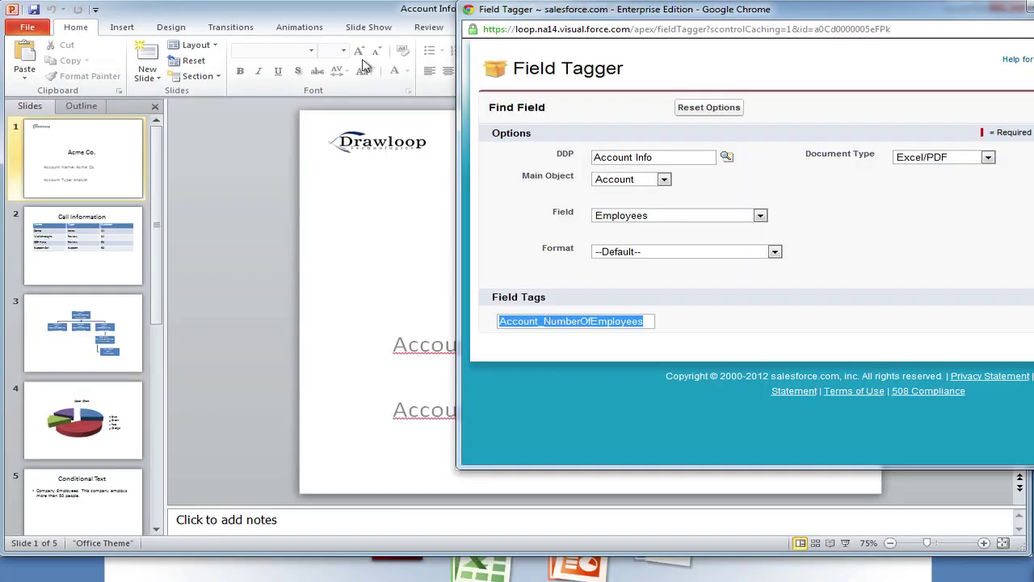
pyautogui.click(339, 24)
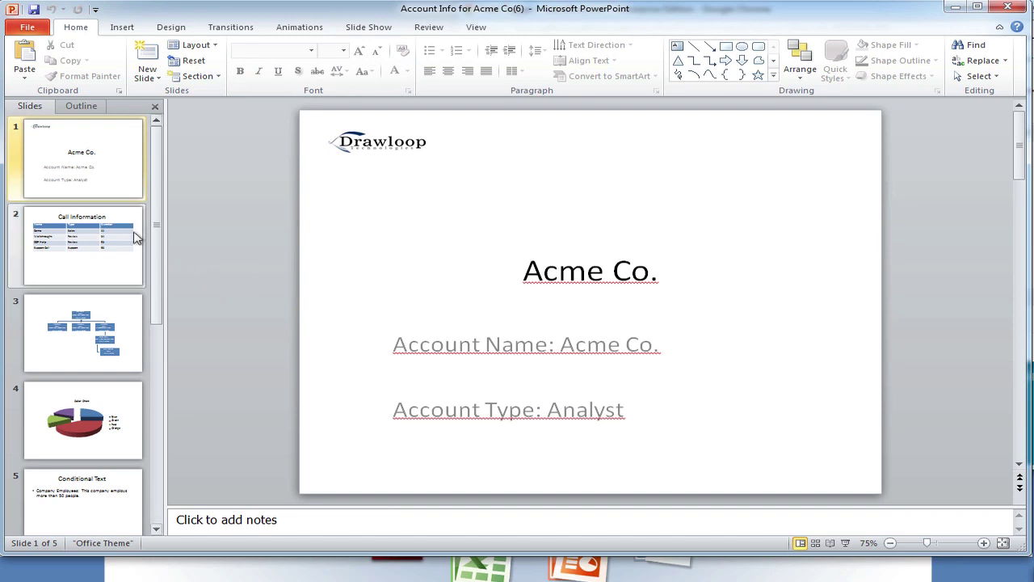
pyautogui.scroll(-2, 137, 237)
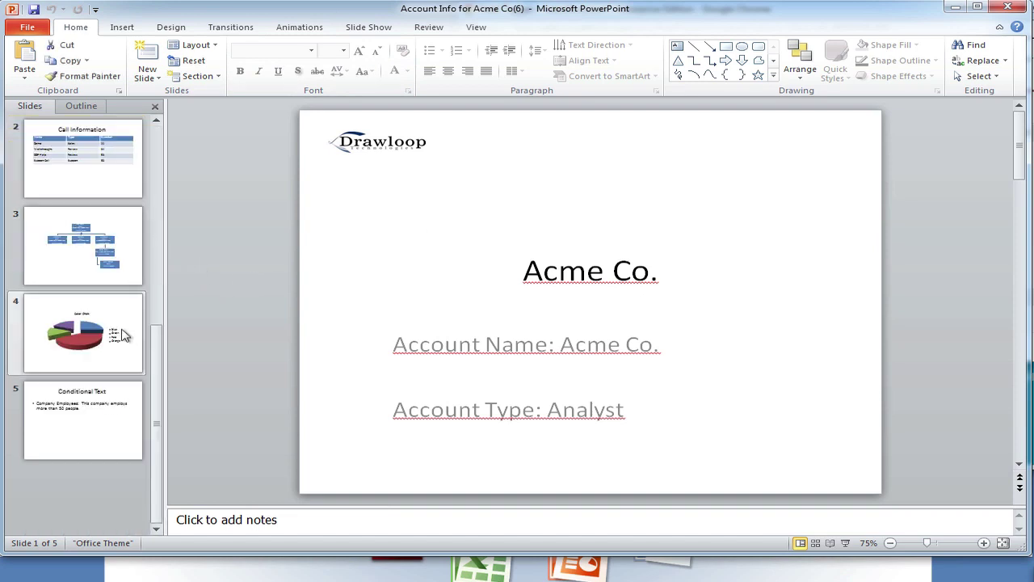
pyautogui.click(112, 408)
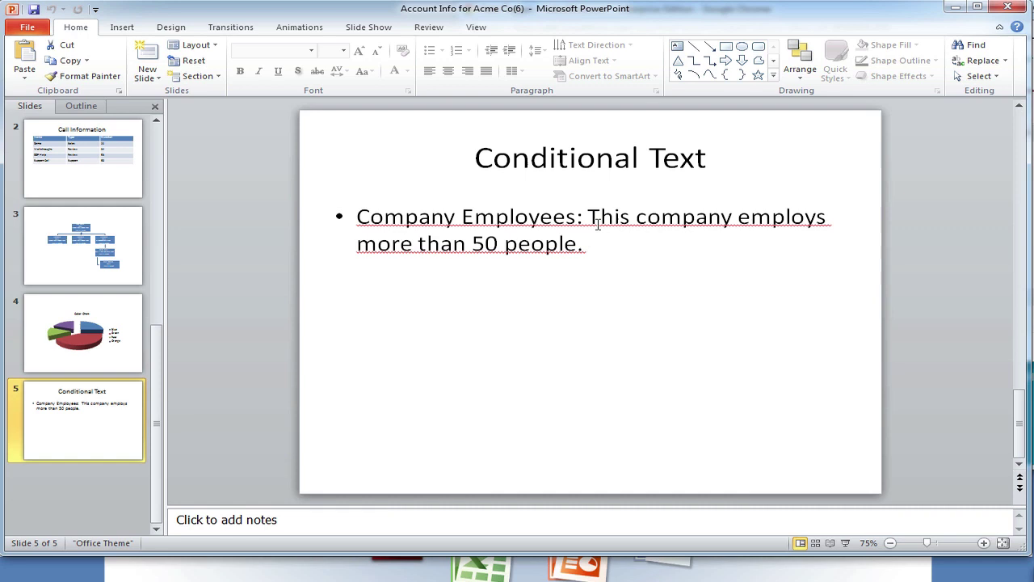
pyautogui.moveTo(588, 217); pyautogui.dragTo(606, 237)
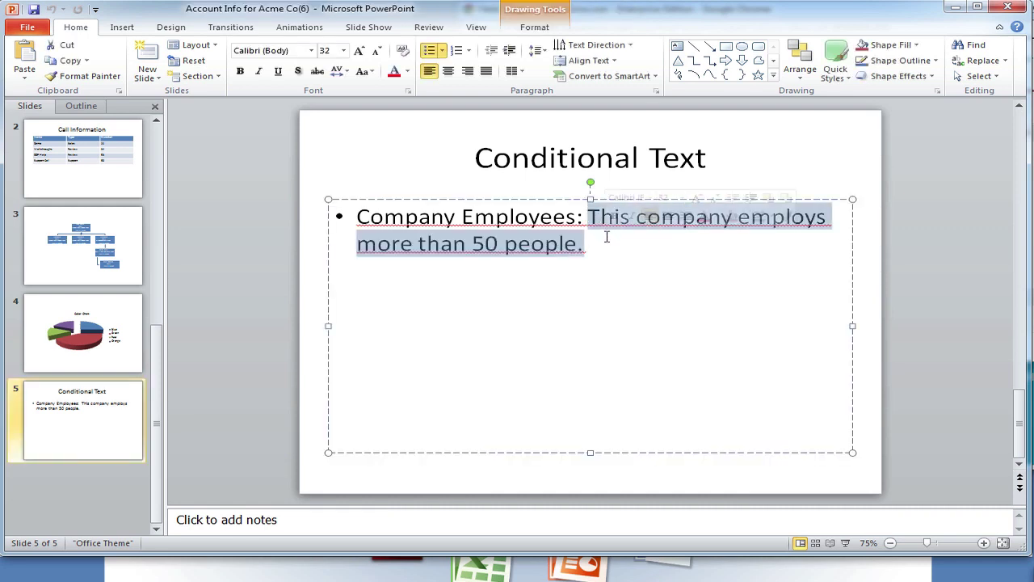
pyautogui.click(608, 240)
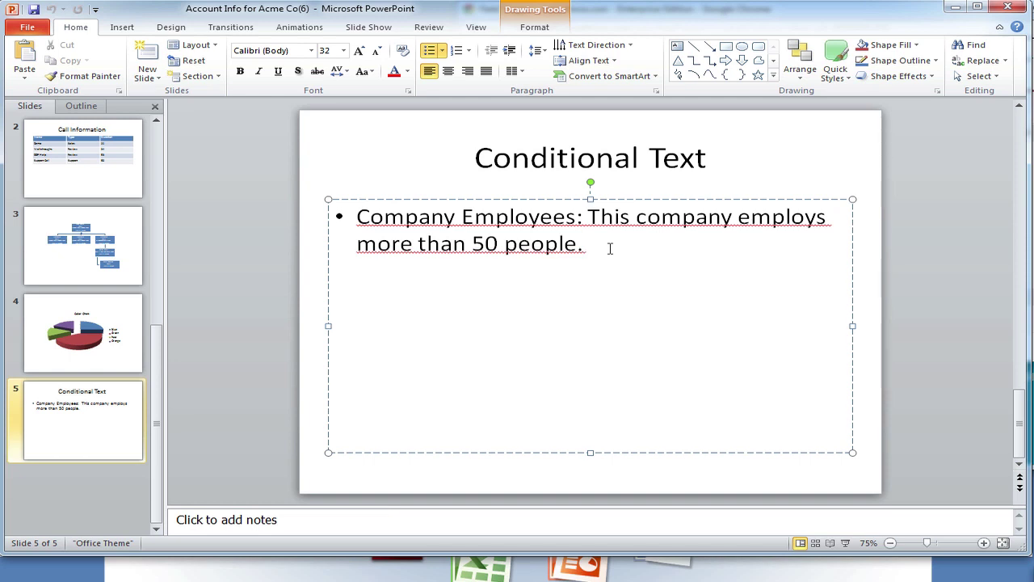